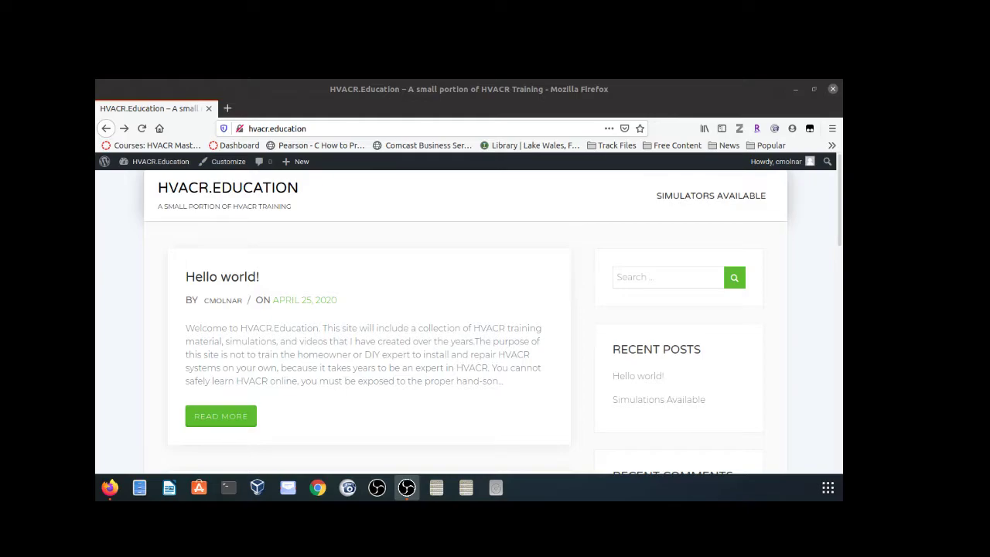
Open the Circuit Construction Kit: DC - Virtual Lab from the site's list of available HTML5 simulators.
left_click(677, 198)
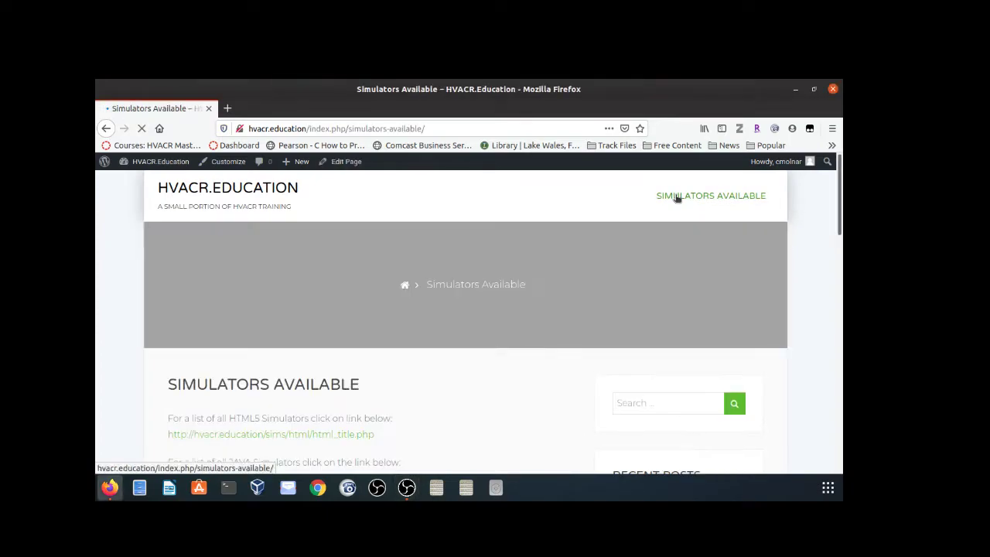
scroll(650, 338, "down", 1)
scroll(650, 338, "down", 2)
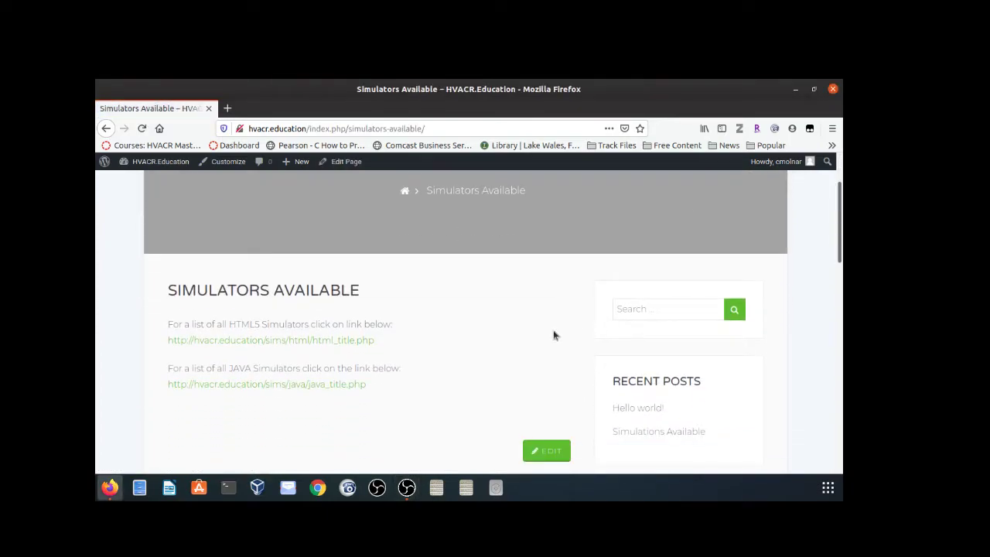
left_click(219, 340)
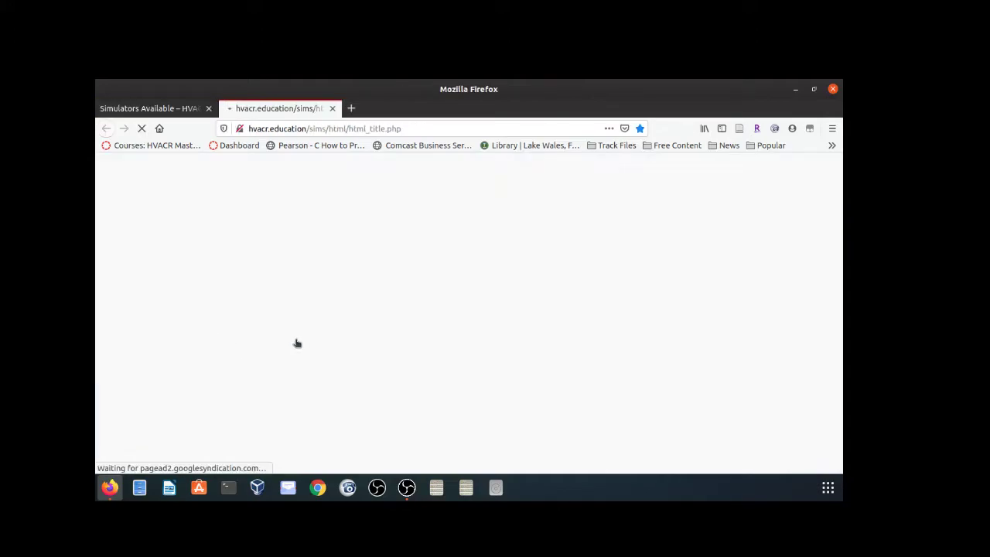
scroll(406, 317, "down", 2)
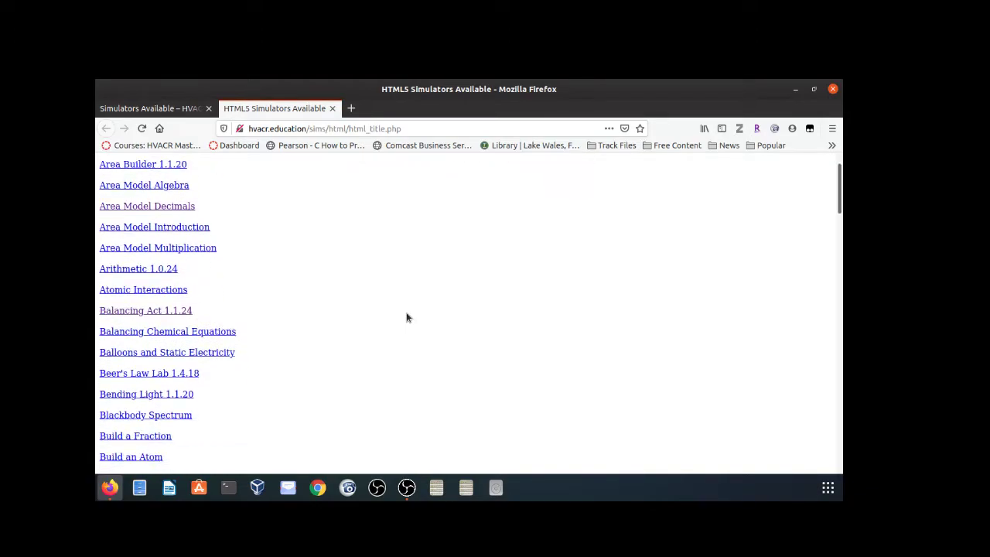
scroll(294, 352, "down", 4)
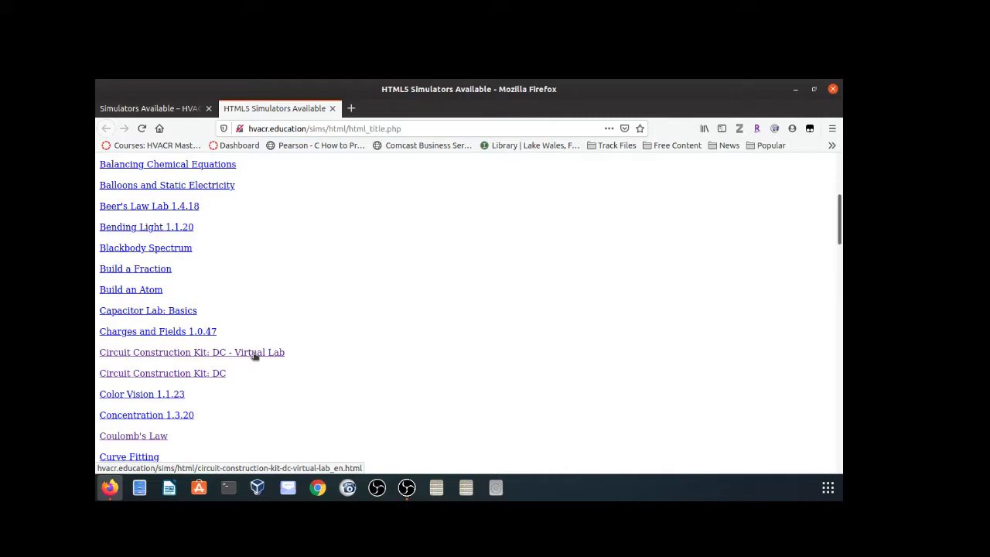
left_click(254, 353)
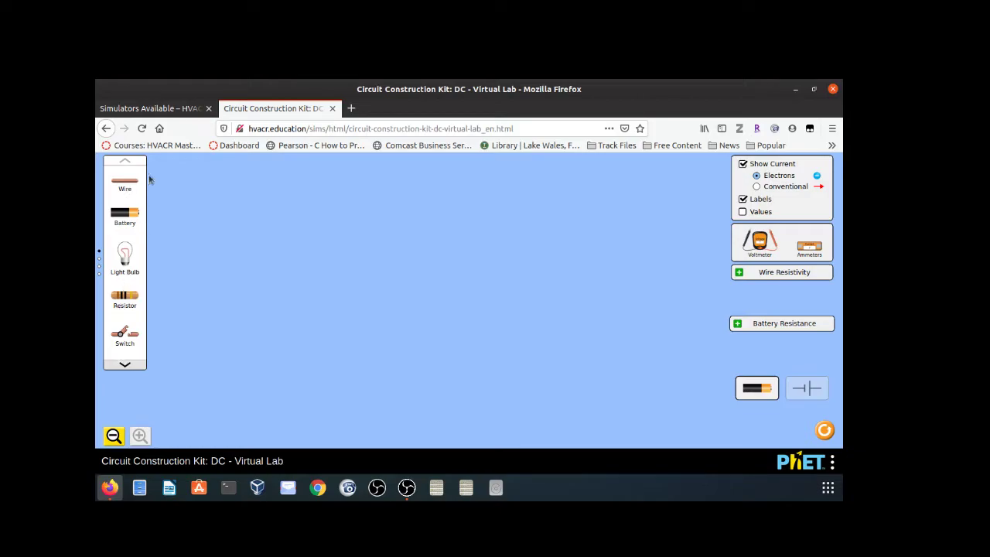
Place a battery in the upper middle of the workspace and extend a horizontal wire from each of its ends.
left_click_drag(126, 213, 446, 205)
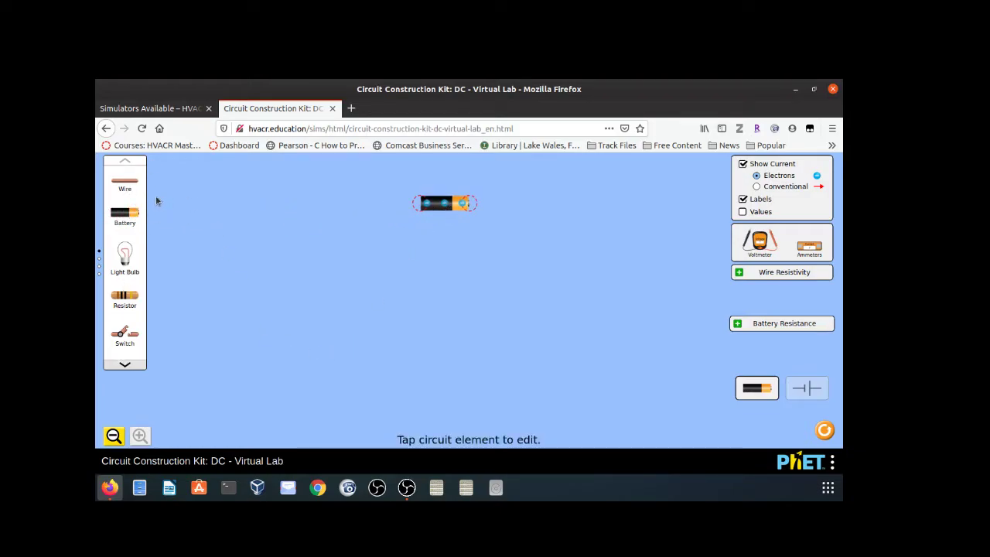
left_click_drag(126, 182, 290, 202)
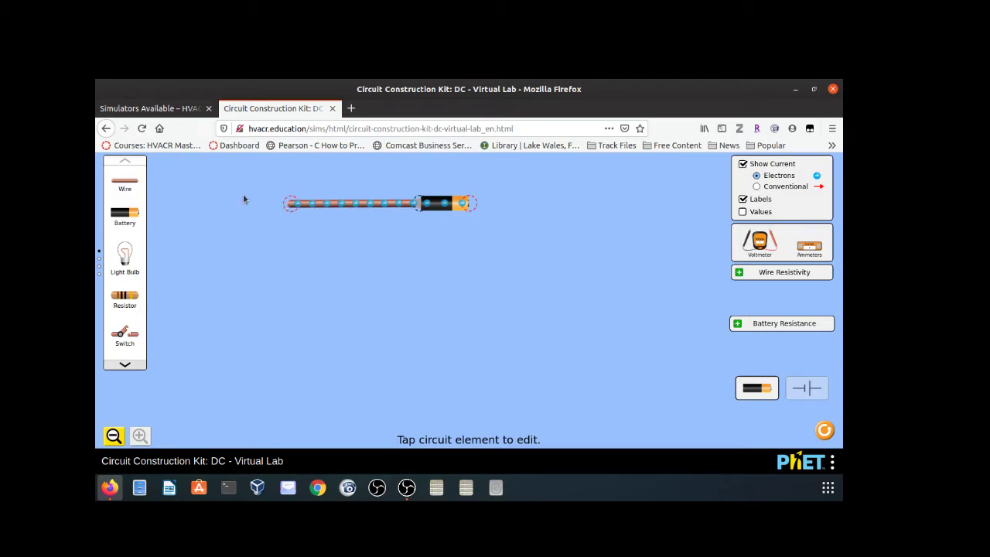
left_click_drag(130, 184, 622, 206)
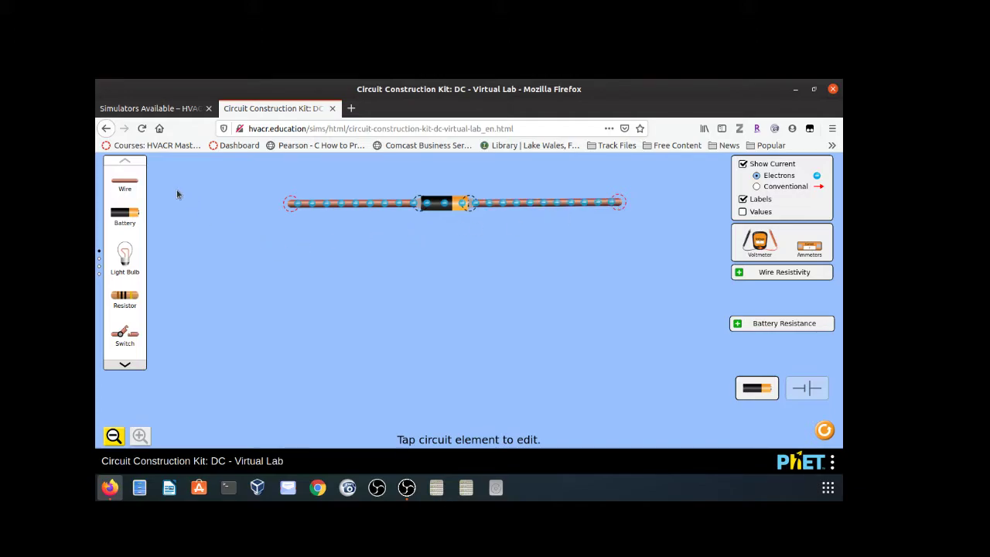
Build the circuit's left side downward from the left wire's end with a vertical wire, a switch and a short wire.
left_click(138, 181)
left_click_drag(136, 184, 290, 301)
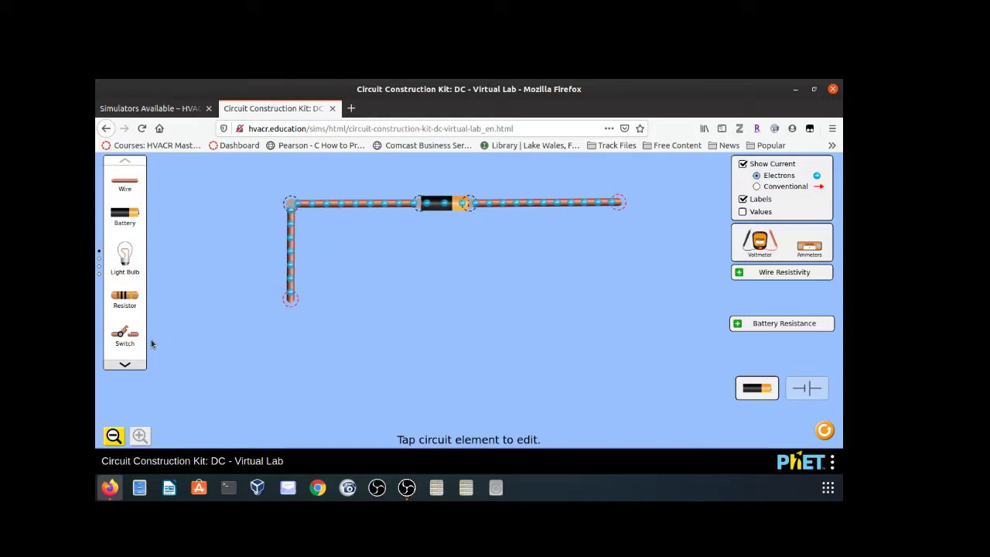
left_click_drag(127, 334, 292, 348)
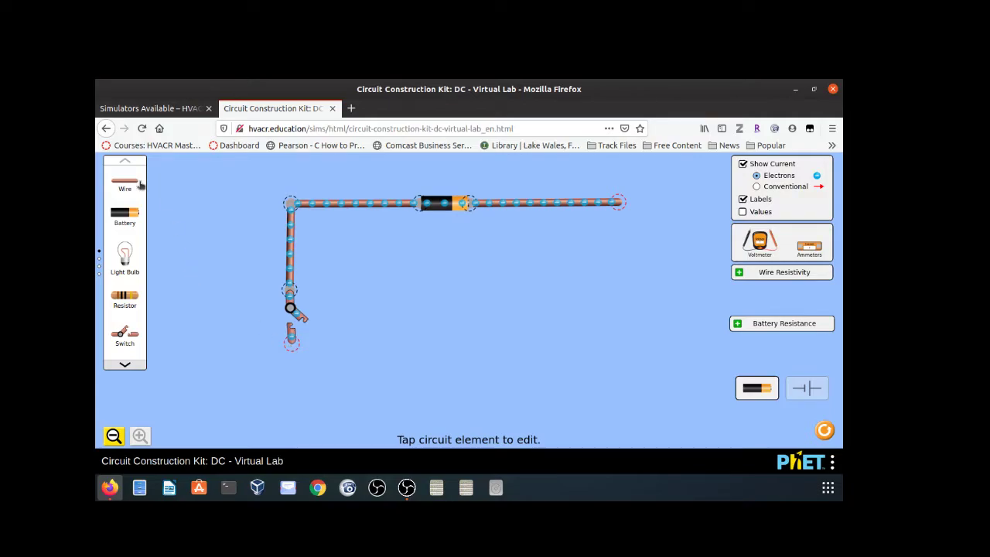
left_click_drag(124, 182, 289, 390)
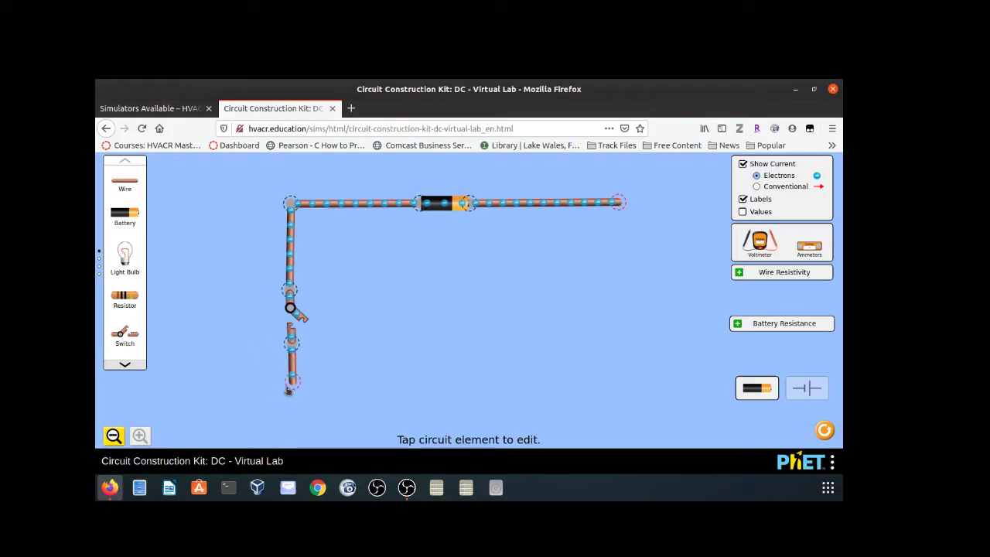
Add a short wire from the lower-left corner, a light bulb at its end, and another wire from the bulb's free terminal.
left_click_drag(126, 187, 348, 387)
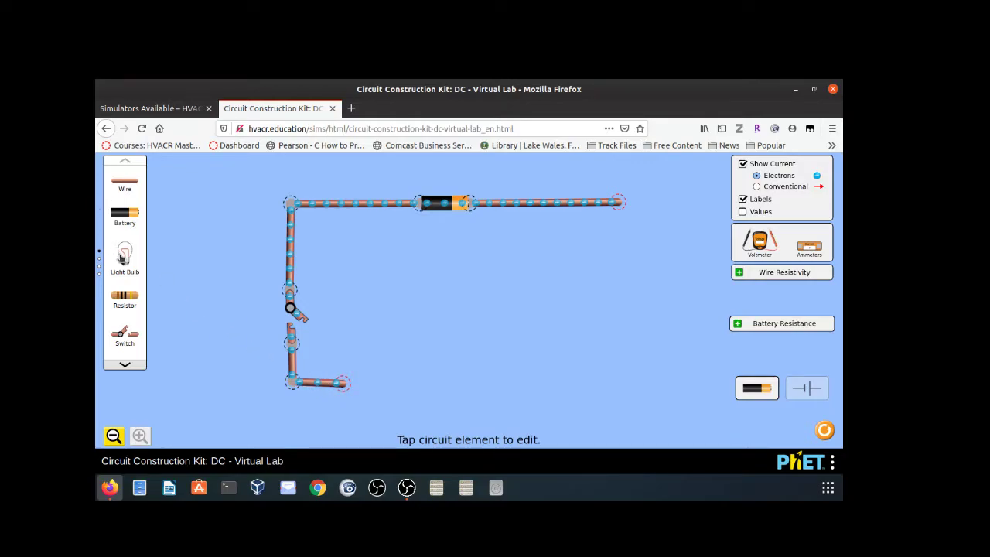
mouse_move(123, 257)
left_mouse_down()
mouse_move(217, 432)
mouse_move(330, 435)
mouse_move(427, 391)
mouse_move(350, 382)
left_mouse_up()
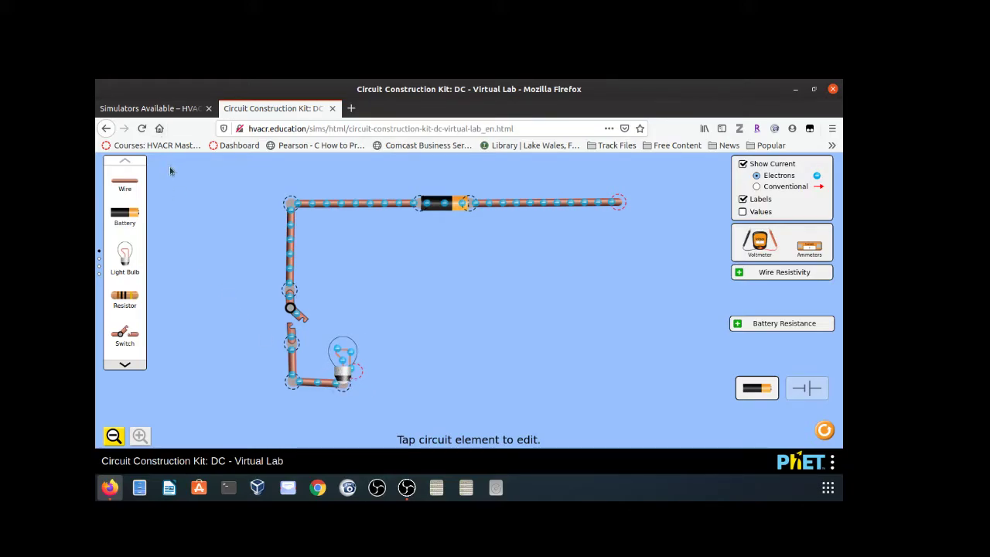
left_click_drag(122, 187, 379, 372)
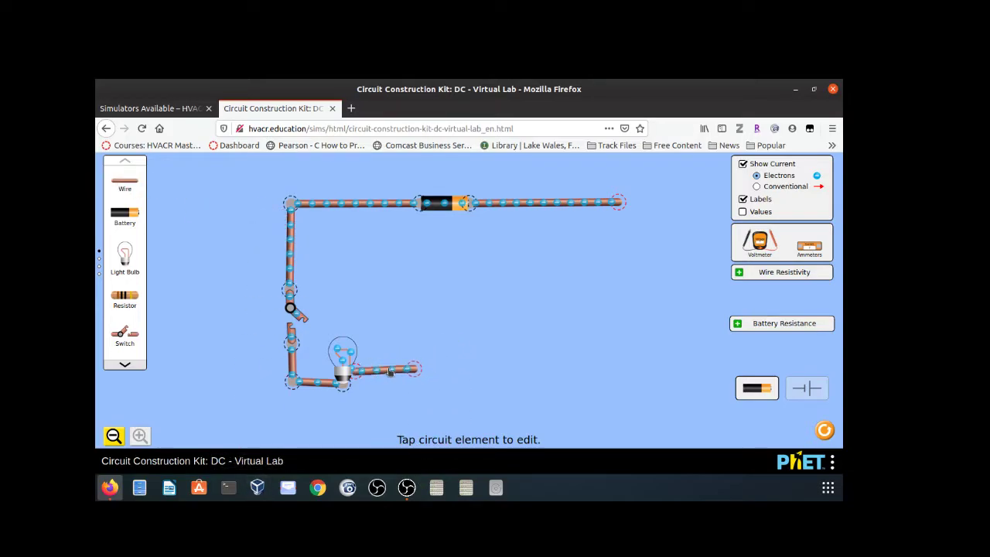
left_click_drag(123, 254, 423, 363)
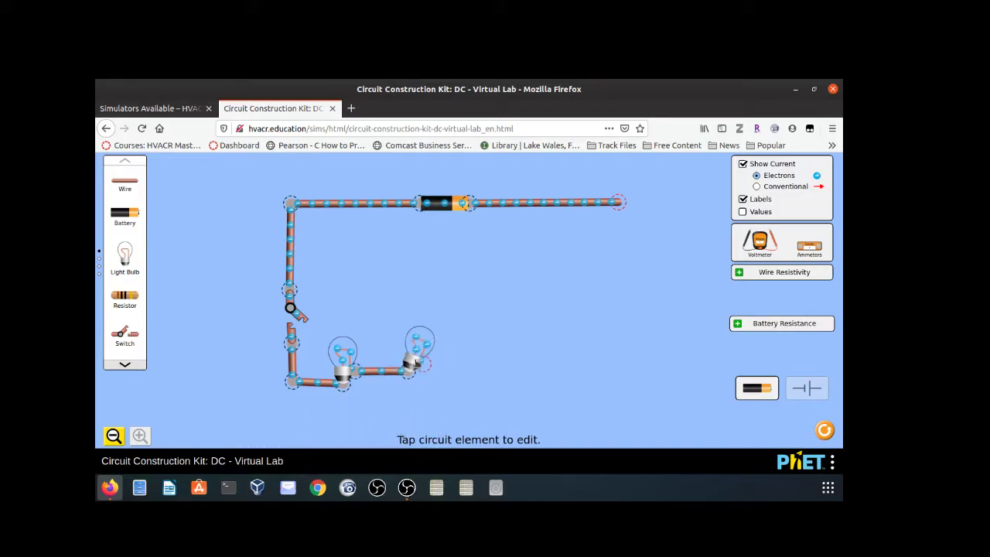
left_click(422, 363)
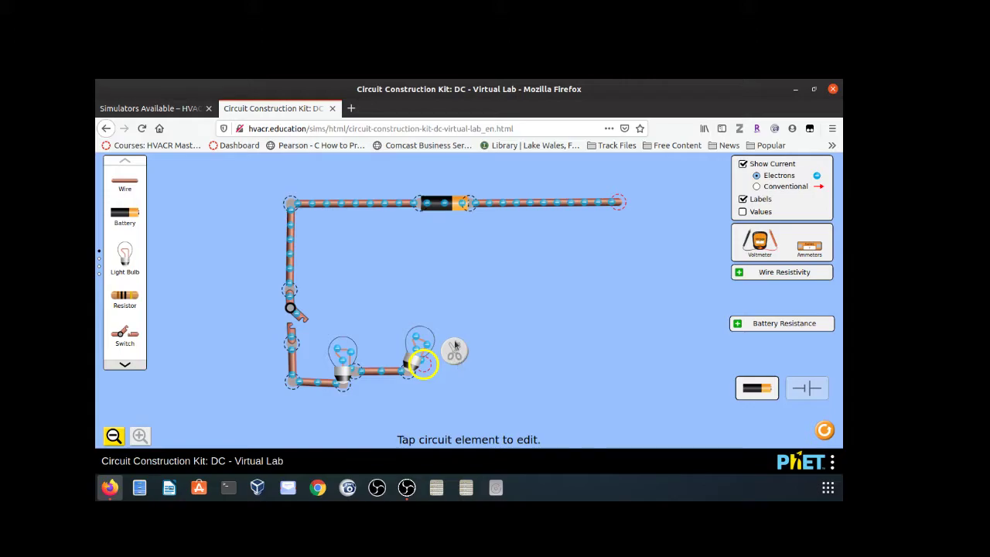
left_click(417, 341)
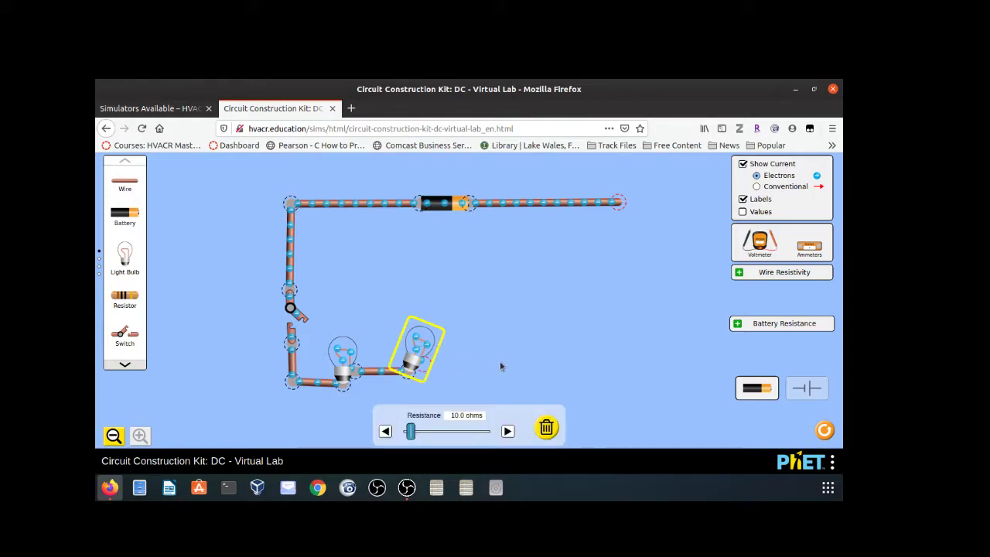
left_click(548, 425)
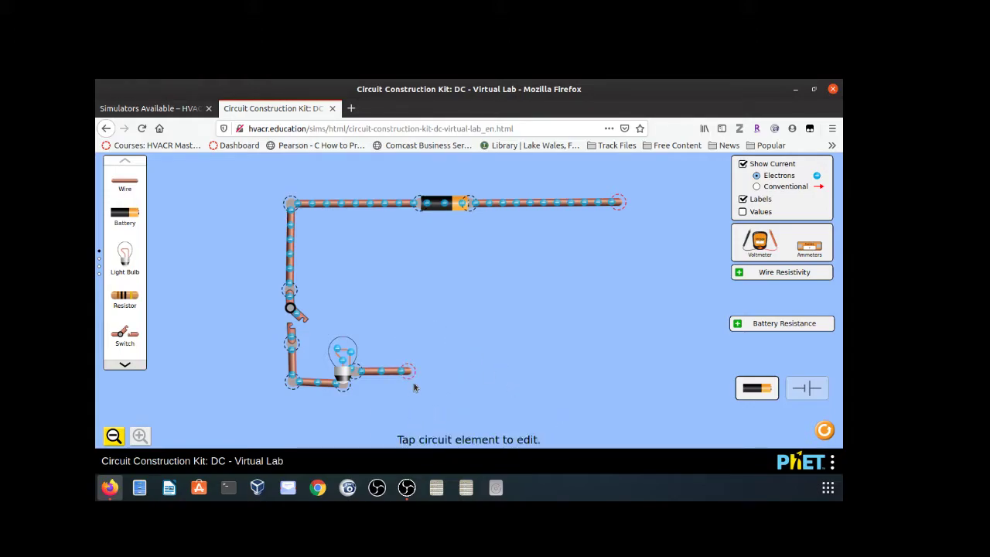
Add a vertical wire down the right side and stretch the bulb's wire to its lower end to close the loop.
left_click_drag(407, 372, 407, 372)
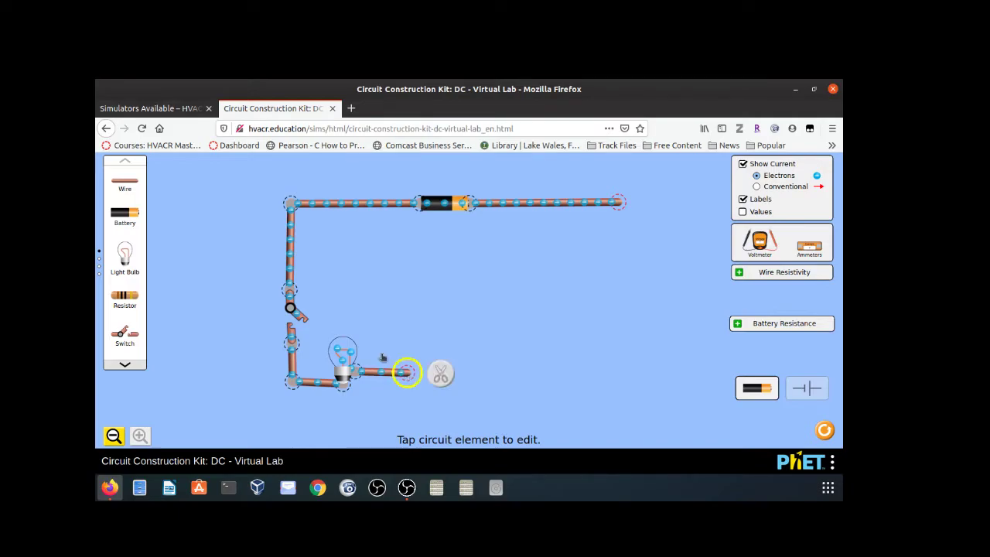
left_click_drag(124, 181, 556, 396)
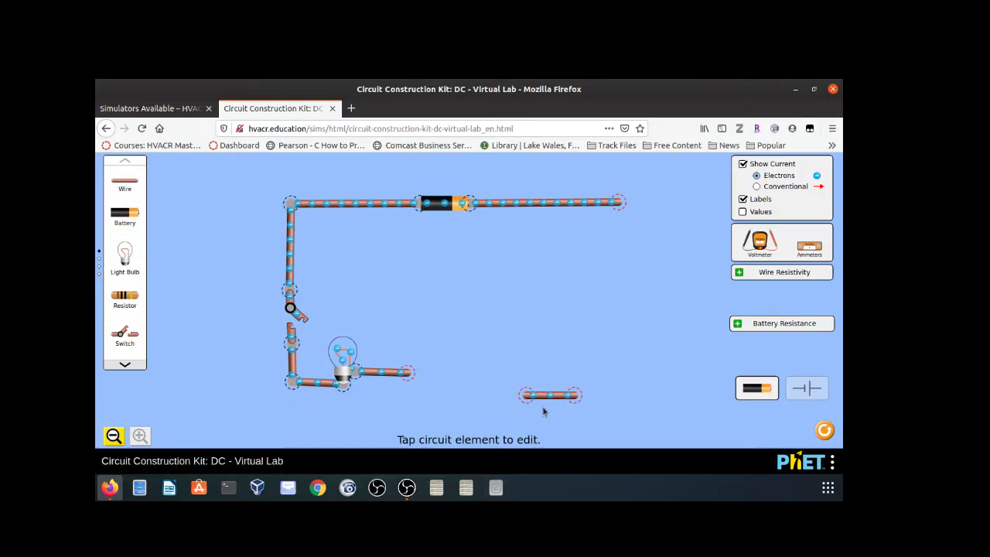
left_click_drag(559, 395, 619, 388)
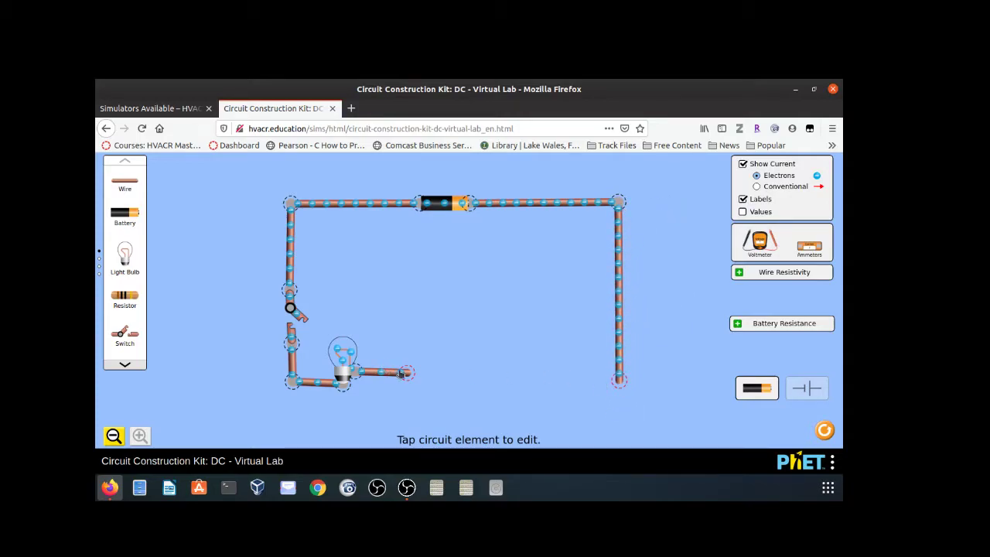
left_click_drag(407, 372, 626, 382)
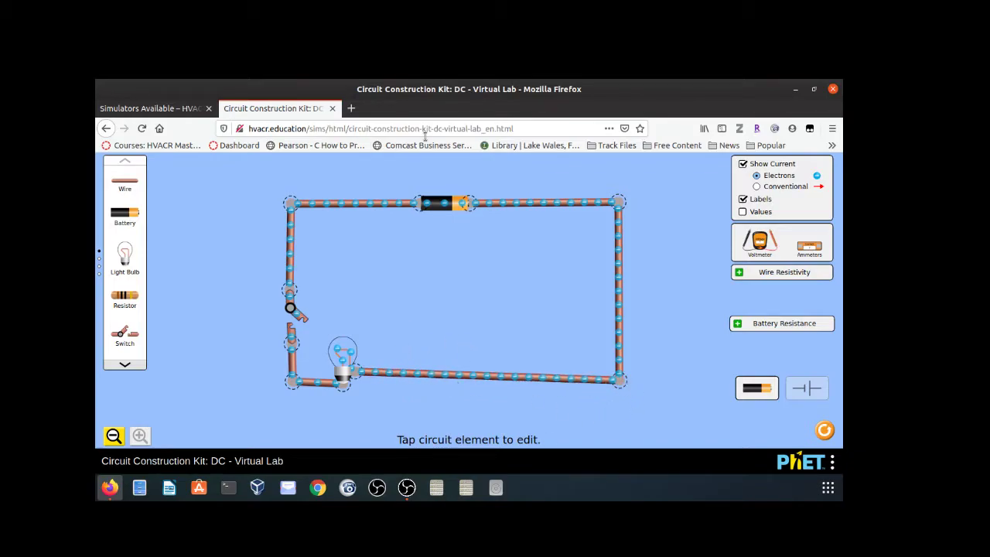
Raise the battery's voltage to roughly the middle of its range and lower it slightly by two increments.
left_click(437, 209)
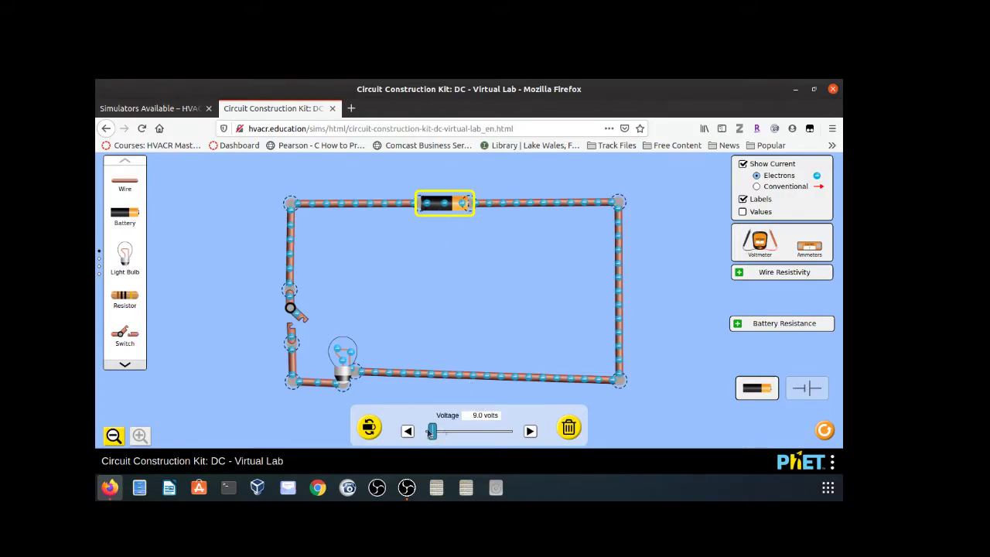
left_click_drag(433, 433, 472, 434)
left_click(408, 431)
left_click(407, 431)
left_click(396, 309)
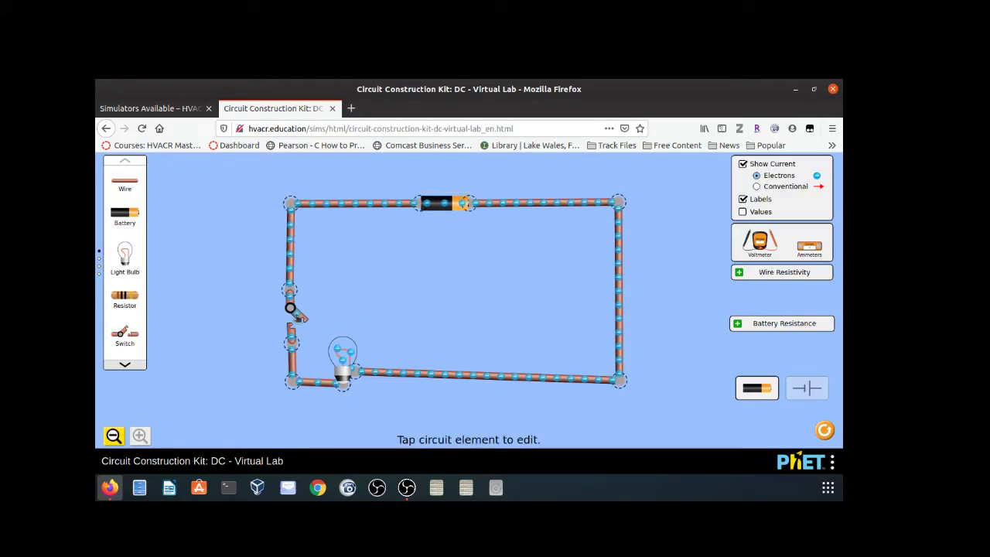
Toggle the switch closed and open several times, leaving it closed to light the bulb.
left_click(302, 317)
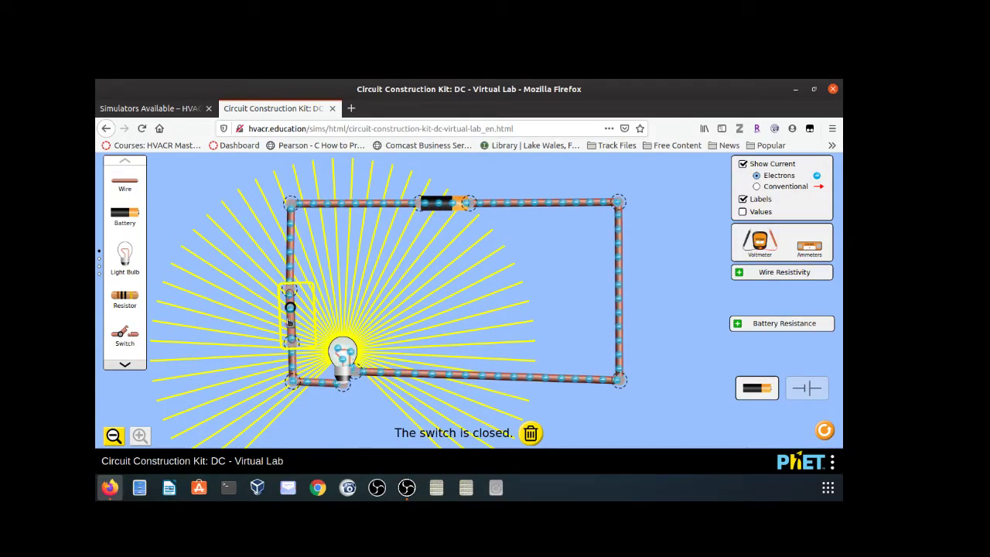
left_click(289, 321)
left_click(307, 319)
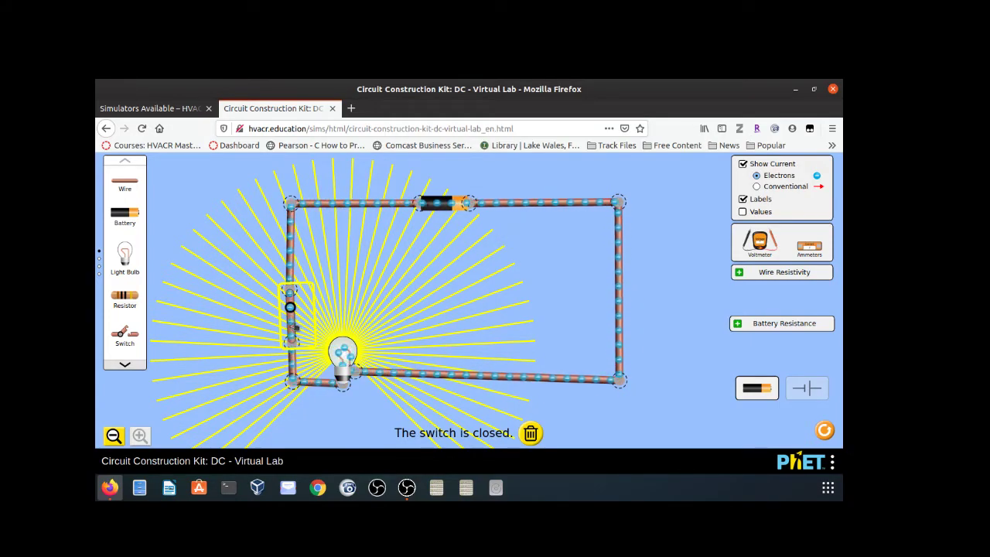
left_click(295, 328)
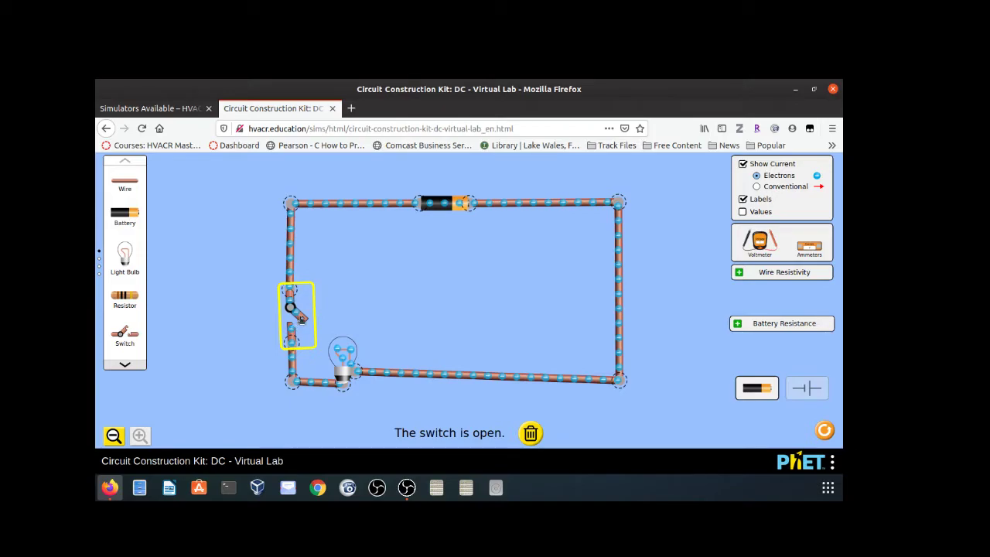
left_click(301, 318)
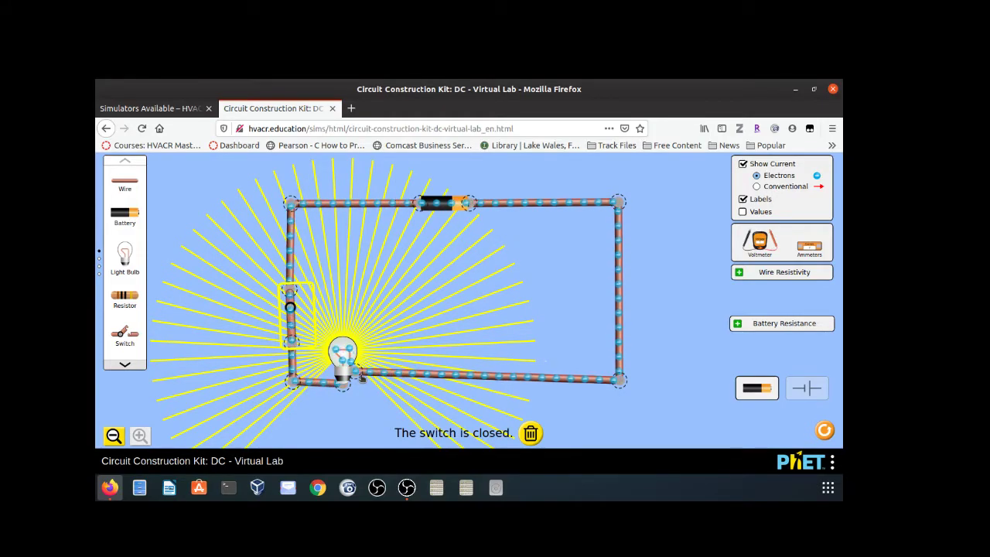
Split the junction between the bulb and the bottom wire, and reconnect the wire to the bulb.
right_click(361, 377)
key("Escape")
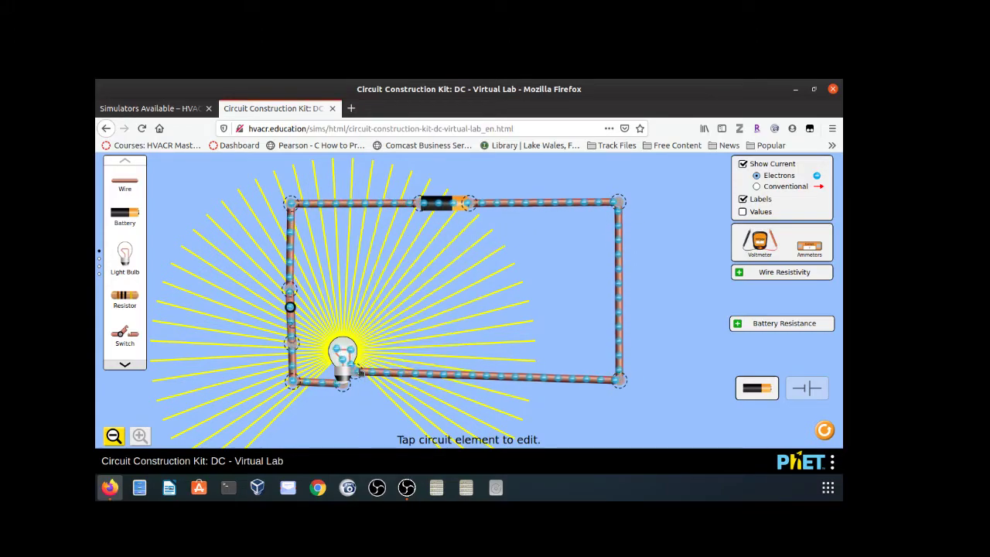
left_click(358, 372)
left_click(345, 344)
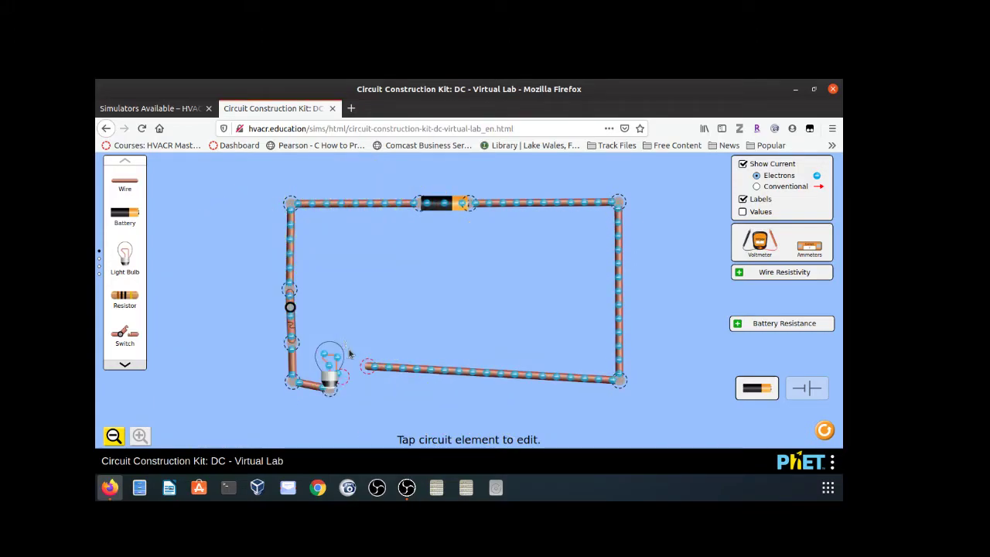
mouse_move(368, 367)
left_mouse_down()
mouse_move(340, 378)
mouse_move(338, 349)
mouse_move(364, 352)
left_mouse_up()
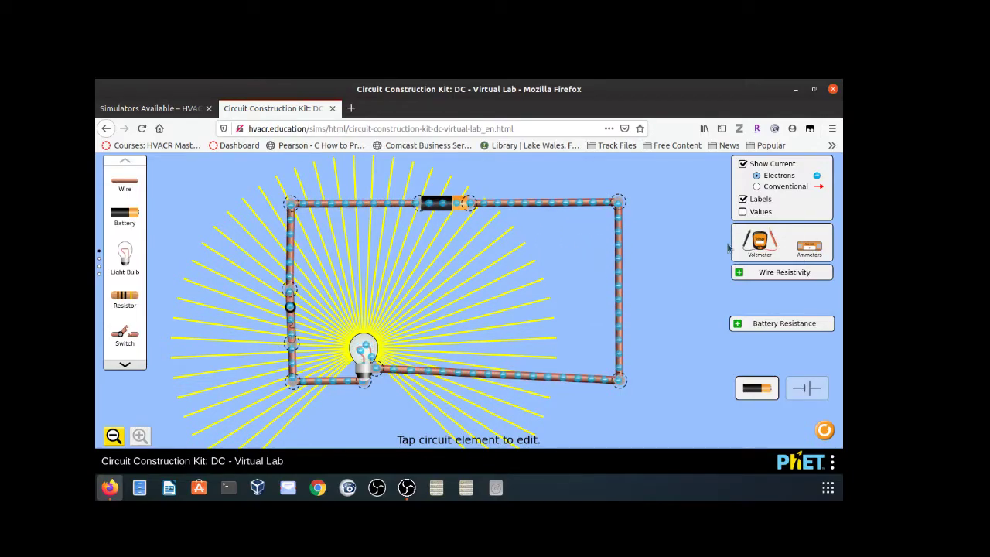
Place an ammeter at the end of the top wire near the upper-right corner and reposition it slightly.
left_click_drag(809, 246, 590, 201)
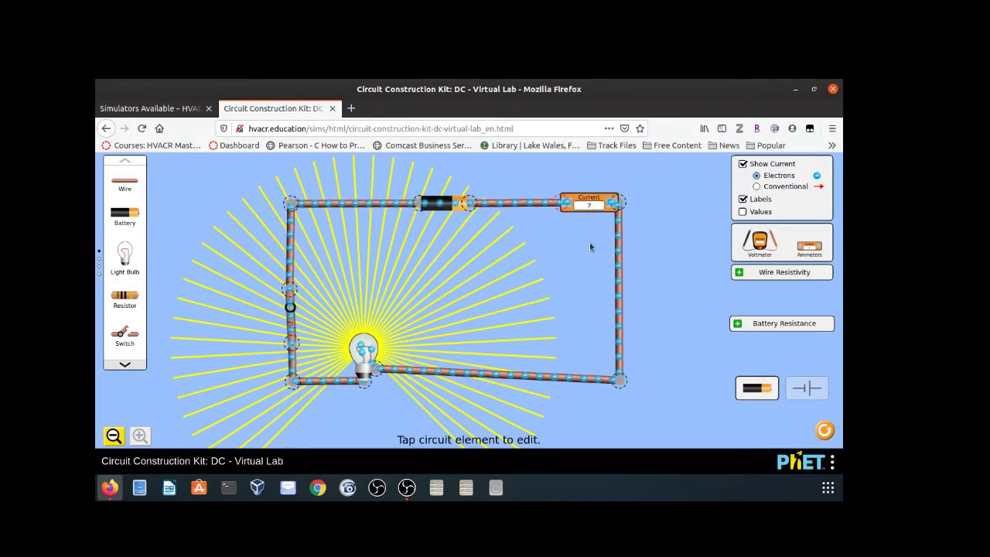
left_click(533, 204)
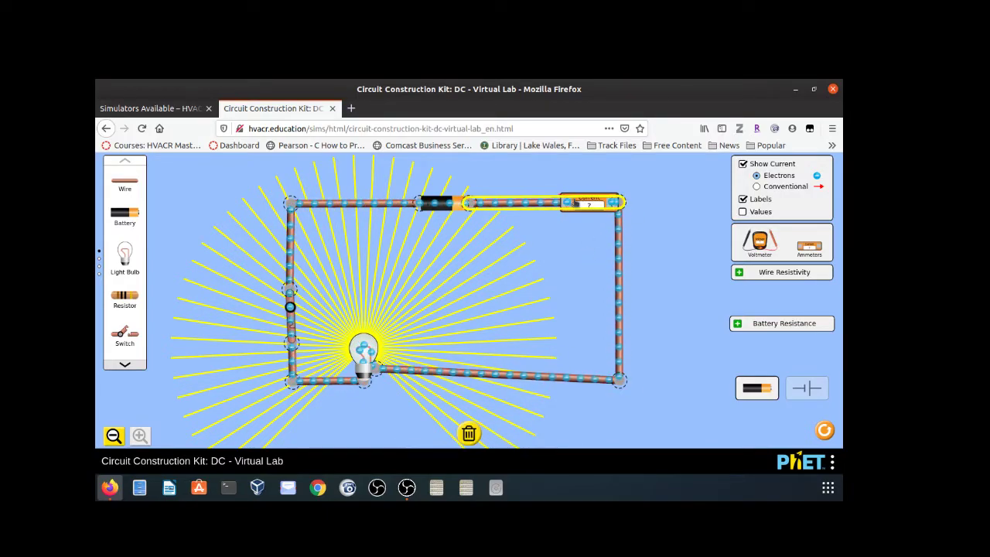
left_click(581, 205)
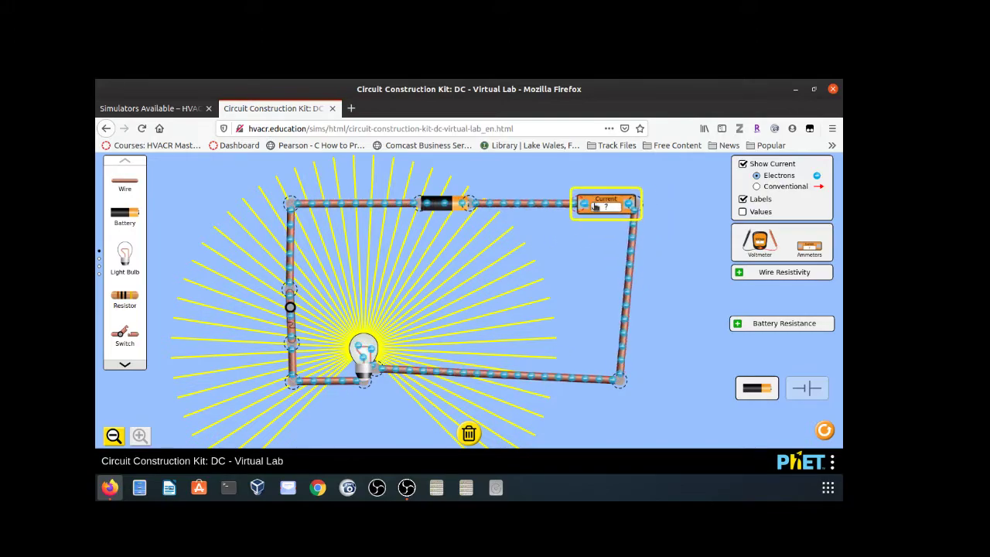
left_click_drag(594, 206, 588, 206)
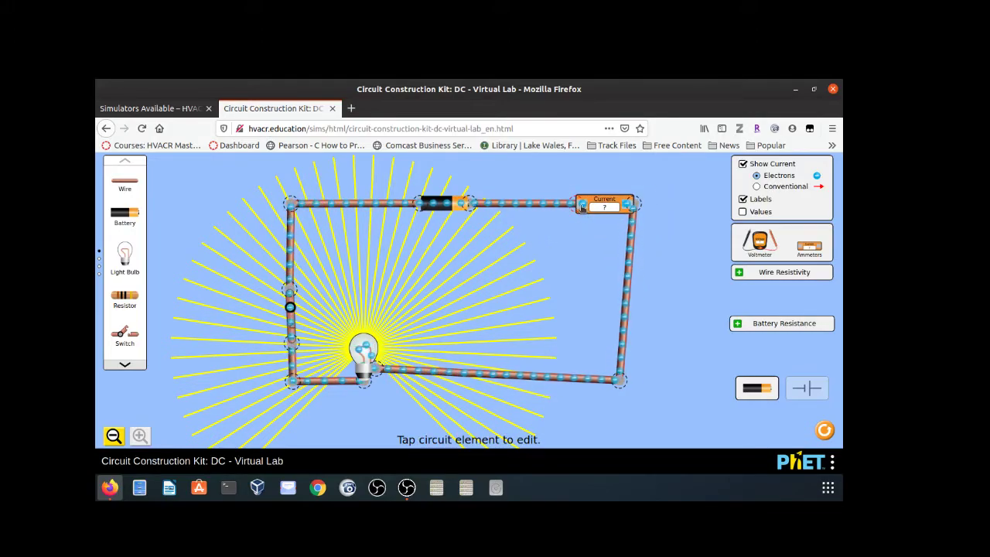
Split the upper-right junction and reconnect the ammeter in series between the top wire and the right-hand wire.
right_click(579, 207)
left_click(625, 201)
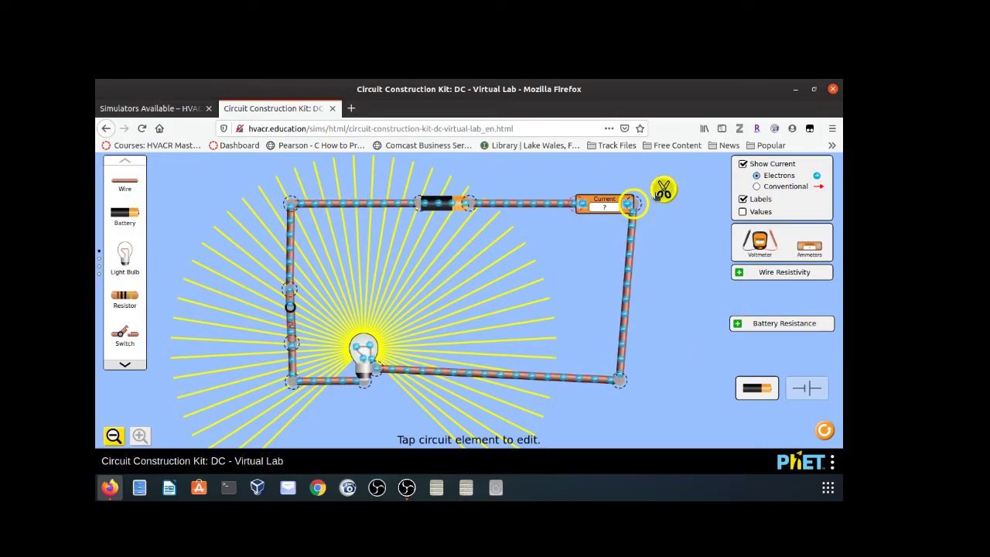
left_click(661, 192)
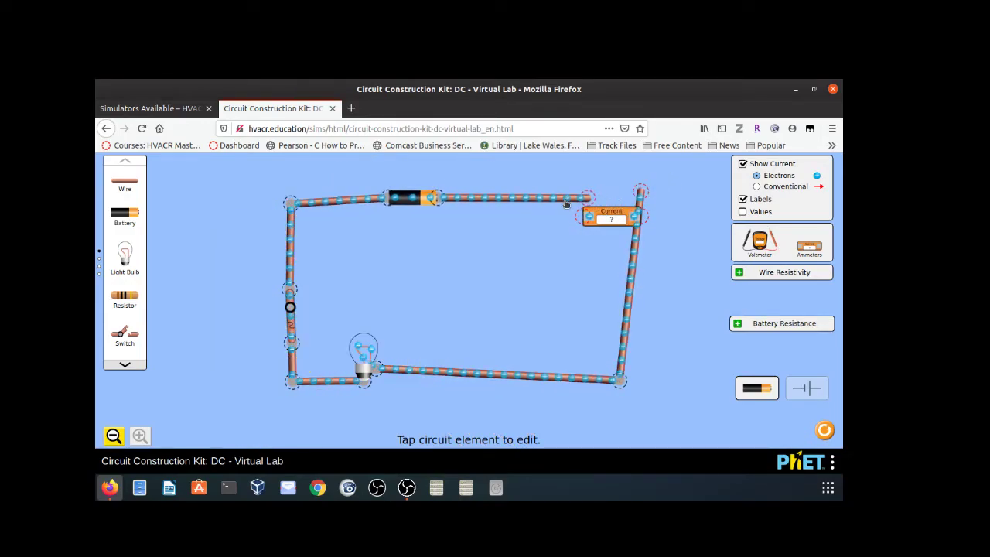
left_click_drag(608, 185, 602, 199)
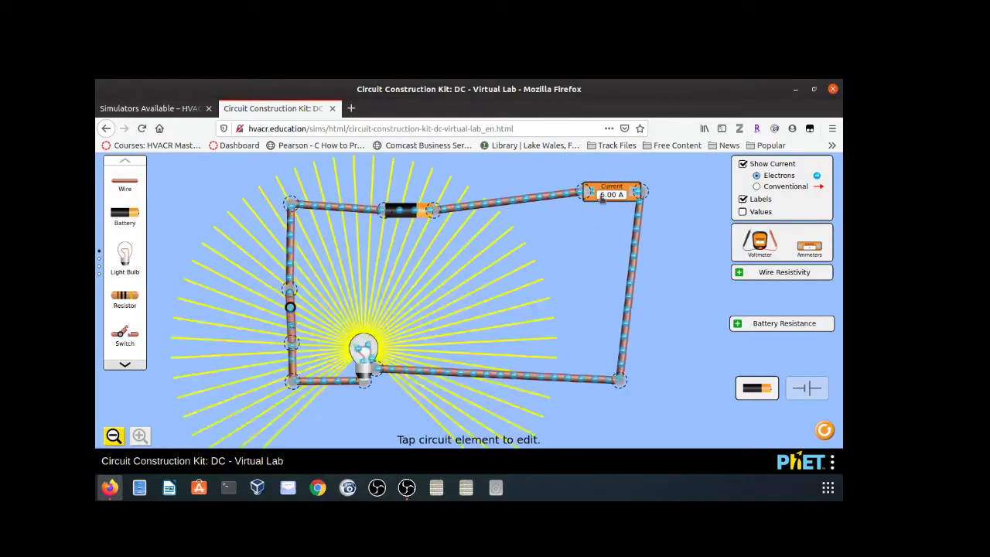
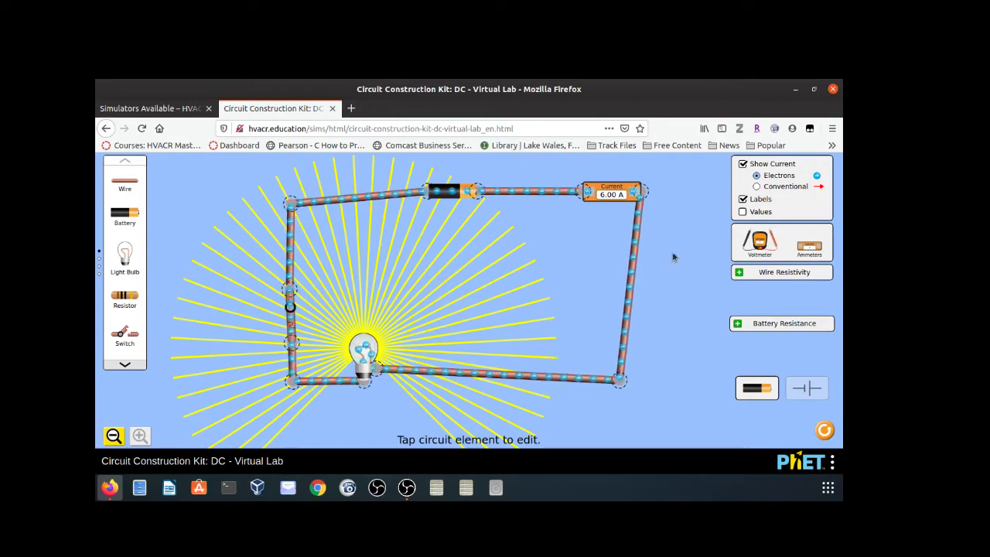
Add a voltmeter with its red probe on the battery's positive end; touch the black probe to the negative end, upper-left corner and both bulb terminals.
left_click_drag(760, 241, 475, 205)
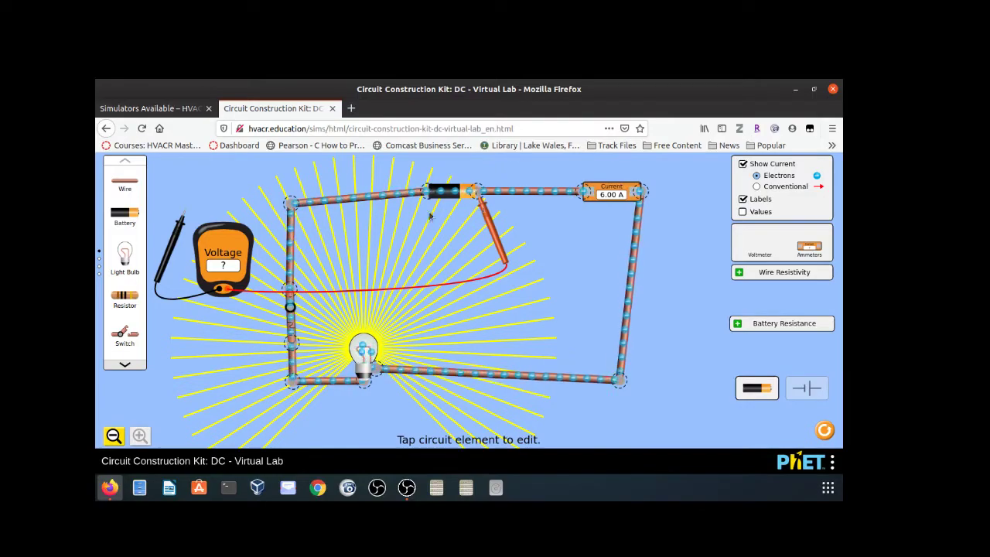
left_click_drag(180, 245, 419, 232)
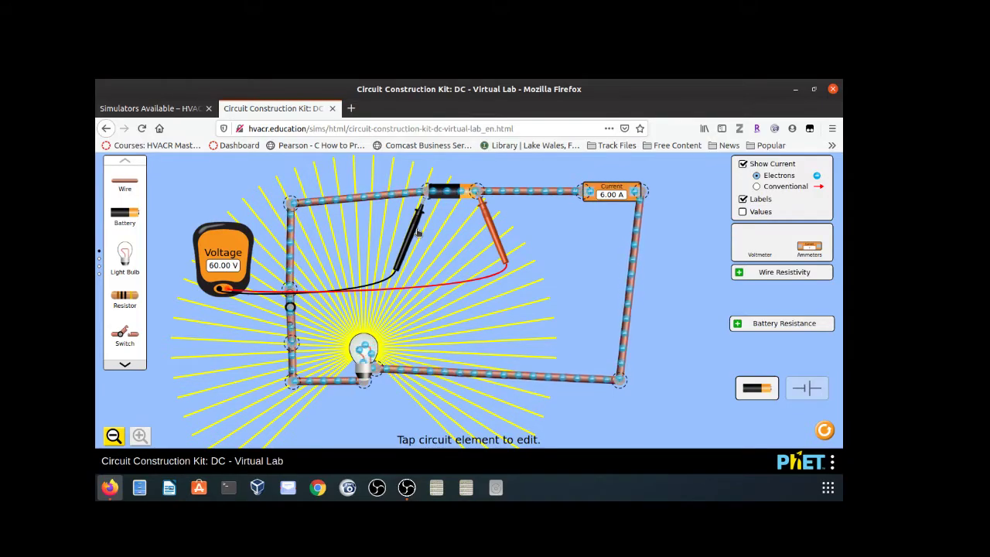
left_click_drag(418, 232, 314, 236)
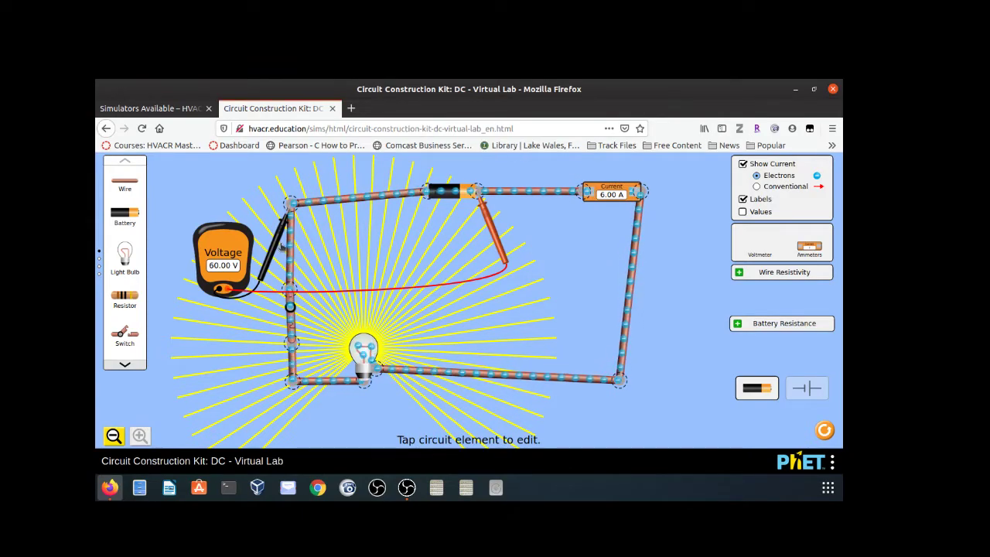
left_click_drag(272, 258, 360, 403)
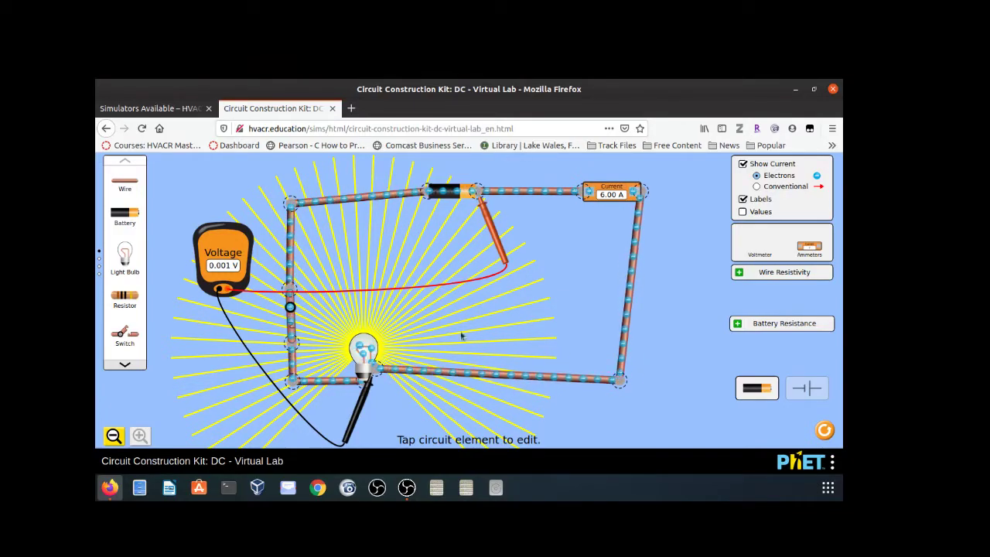
left_click_drag(361, 409, 345, 424)
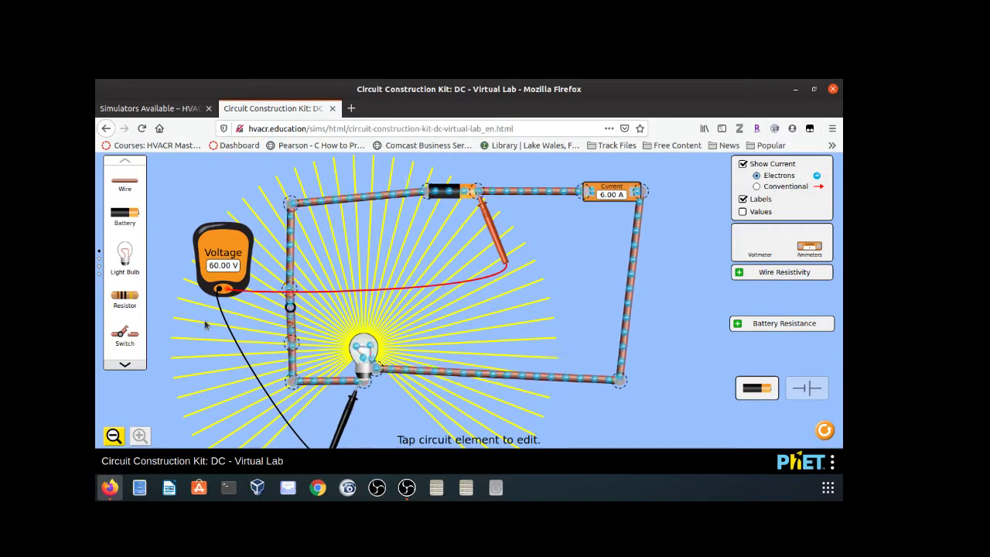
Open the switch and measure across it with the black probe at the lower-left corner and the red probe at the switch's upper terminal.
left_click(292, 324)
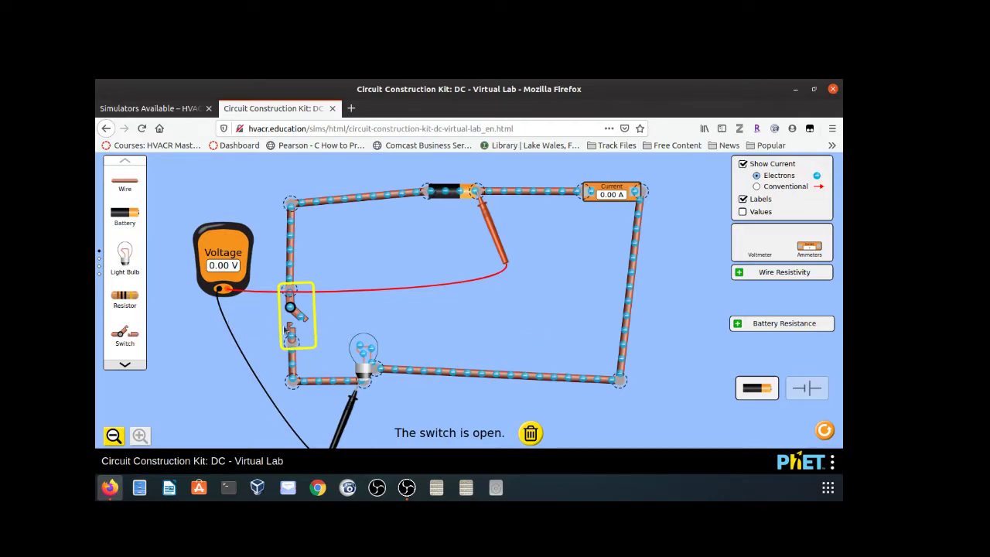
left_click(343, 439)
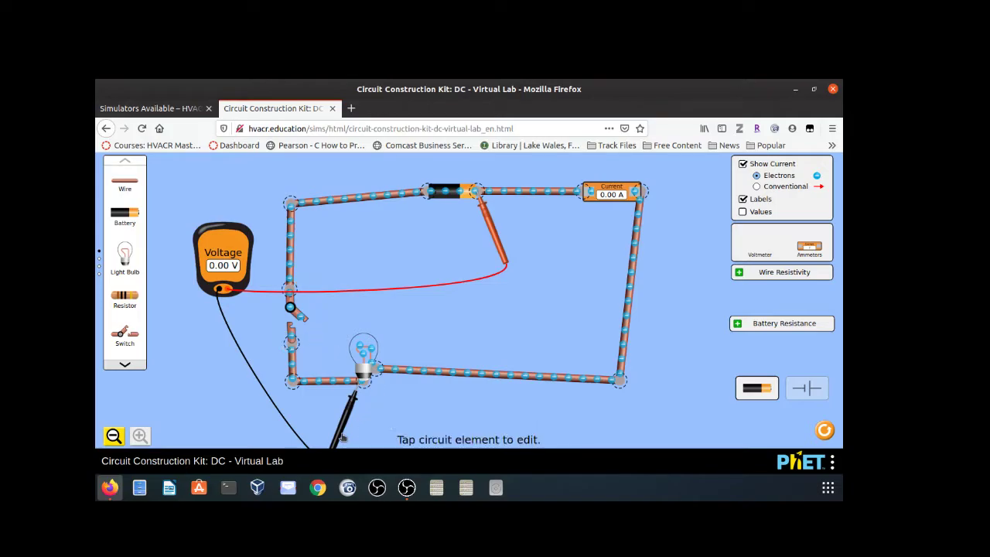
left_click_drag(343, 439, 279, 432)
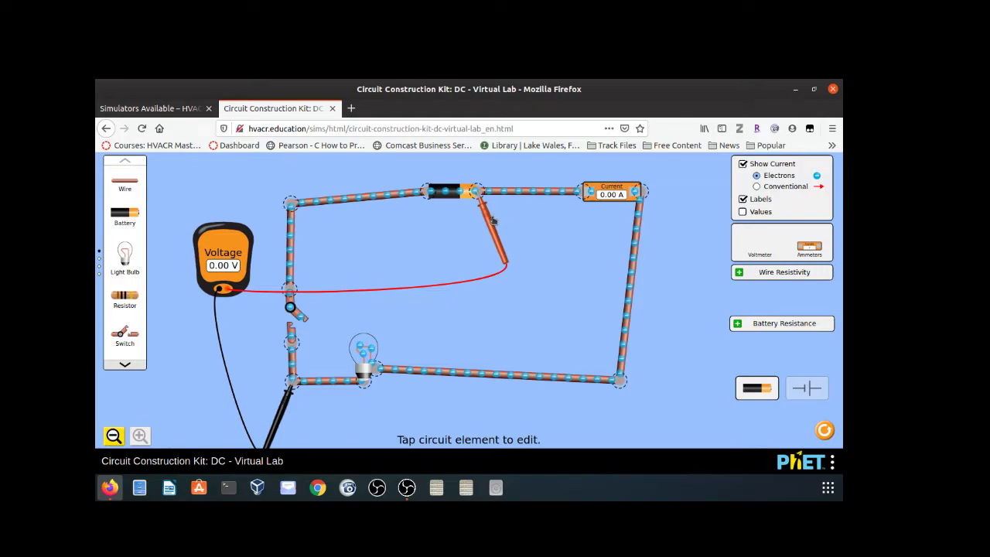
left_click_drag(488, 221, 304, 312)
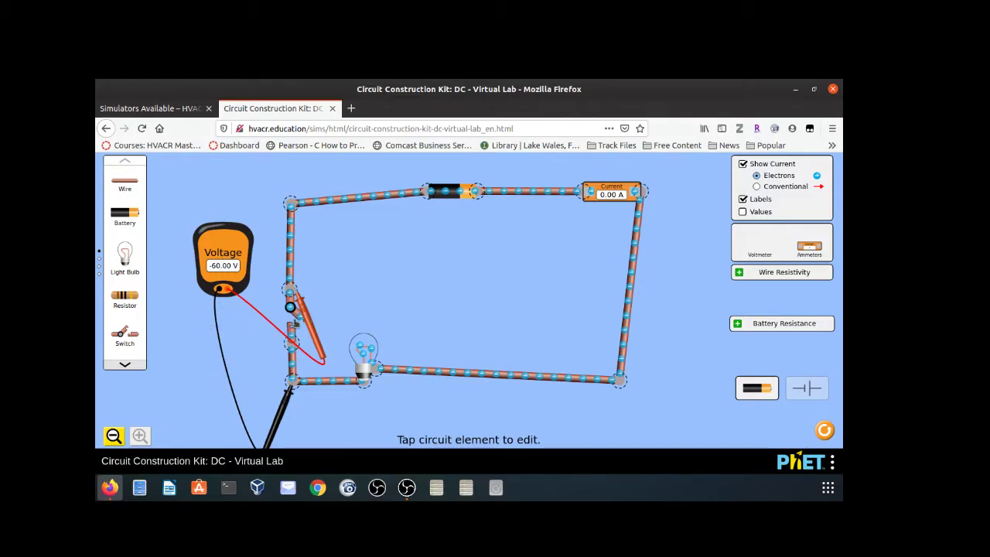
Close, reopen and close the switch again, and move the red probe to the circuit's lower-right corner.
left_click(289, 329)
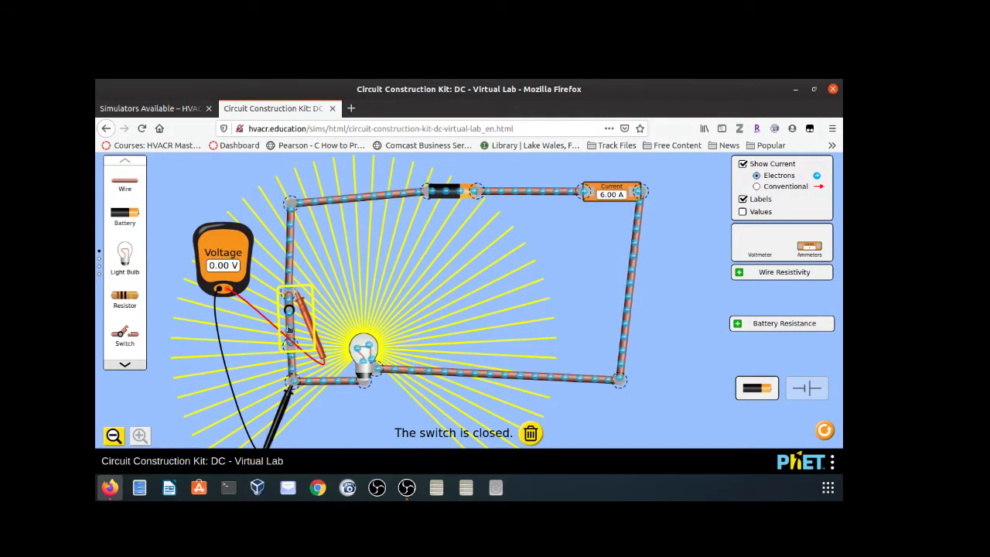
left_click(290, 329)
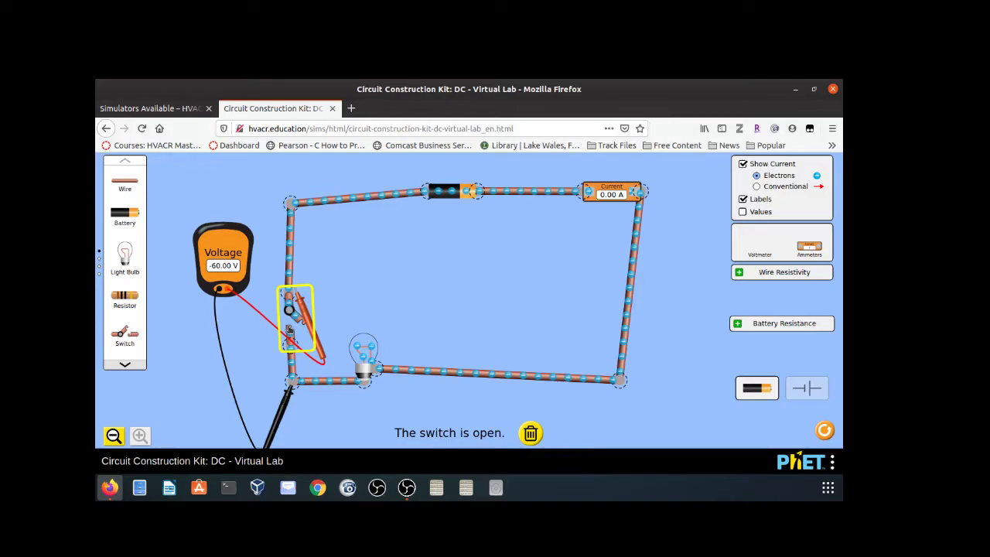
left_click(296, 321)
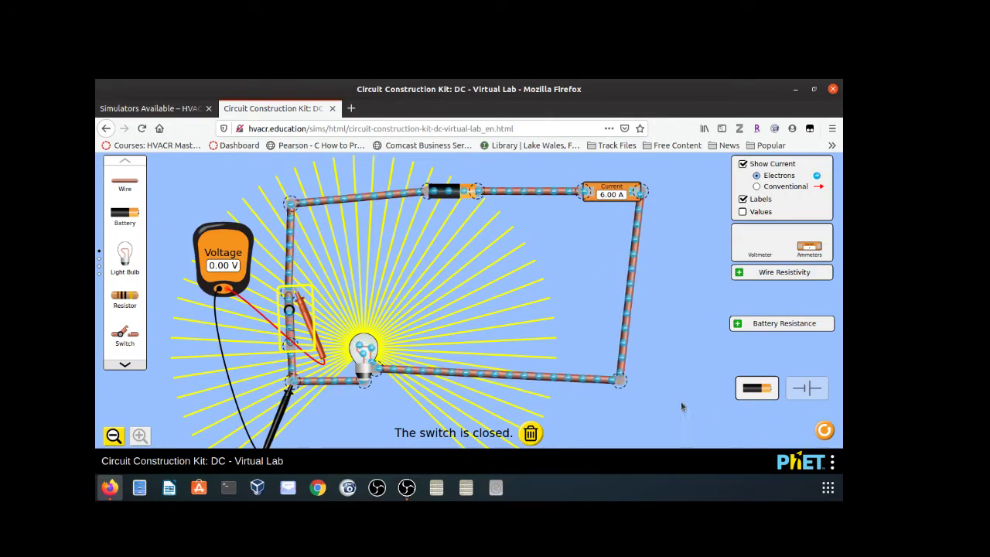
left_click(386, 320)
left_click_drag(312, 322, 641, 415)
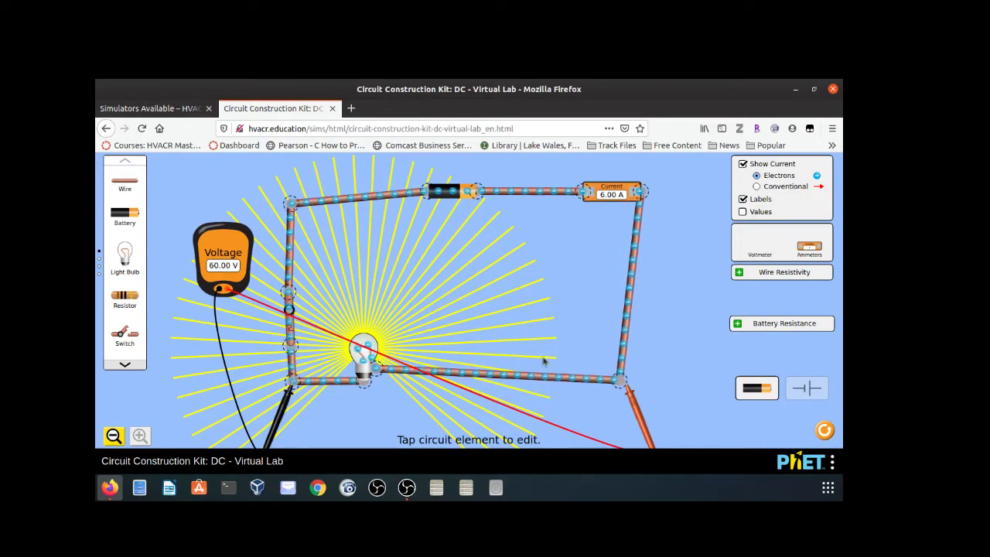
Split the junction between the bulb's side terminal and the bottom wire, reconnect the wire, and shift the bulb back into place.
left_click(375, 370)
left_click(364, 338)
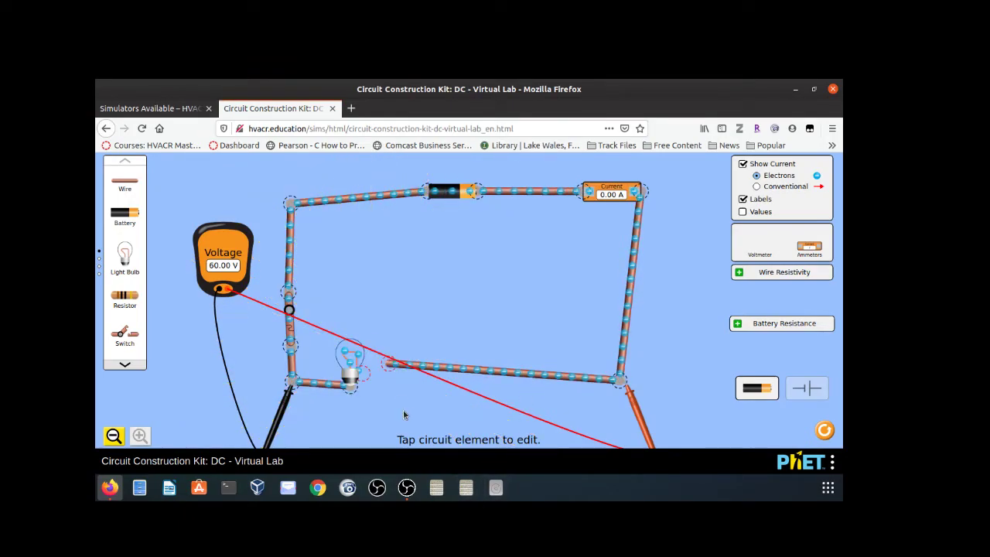
left_click(386, 365)
left_click_drag(386, 367, 362, 374)
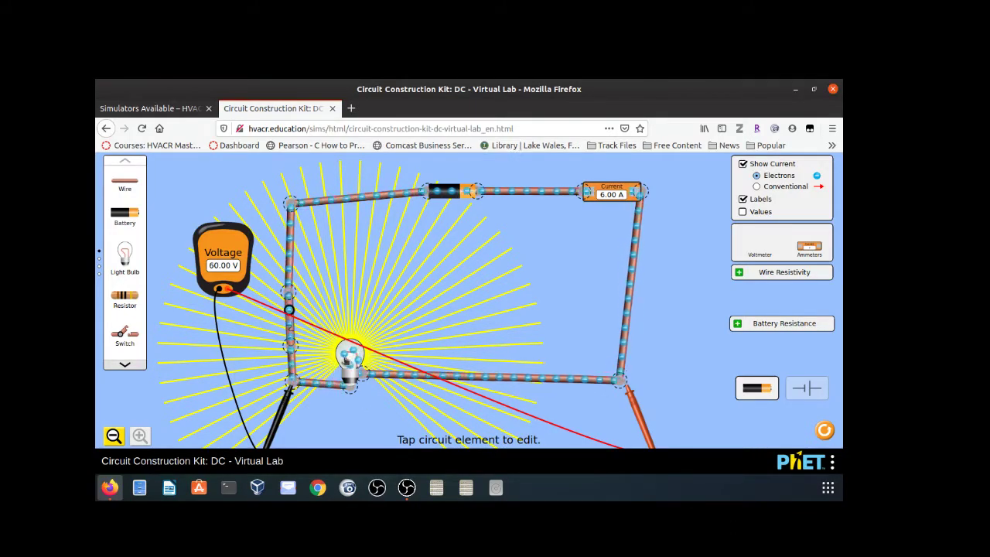
left_click_drag(350, 356, 363, 354)
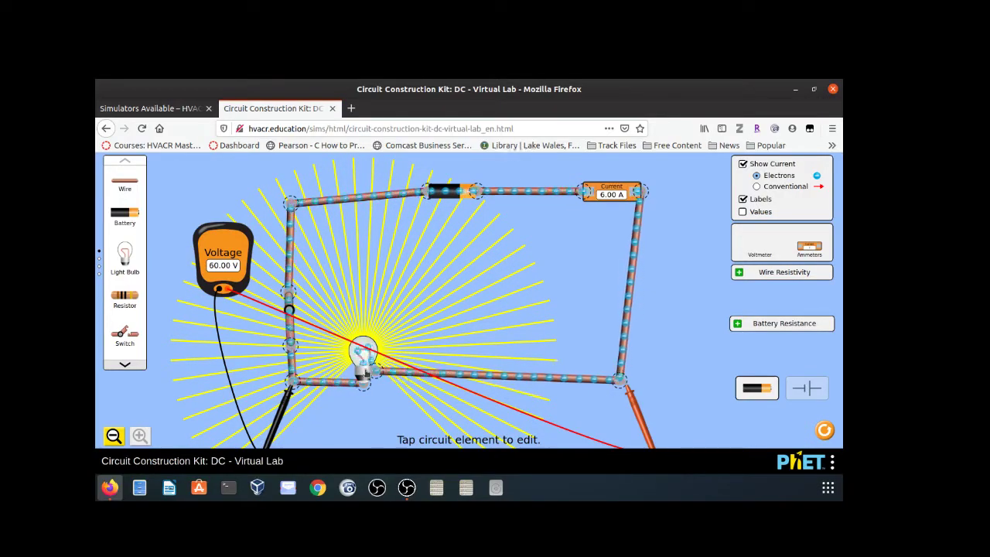
Split the junction at the bulb's base and reconnect the short lower-left wire to the base terminal.
left_click(367, 386)
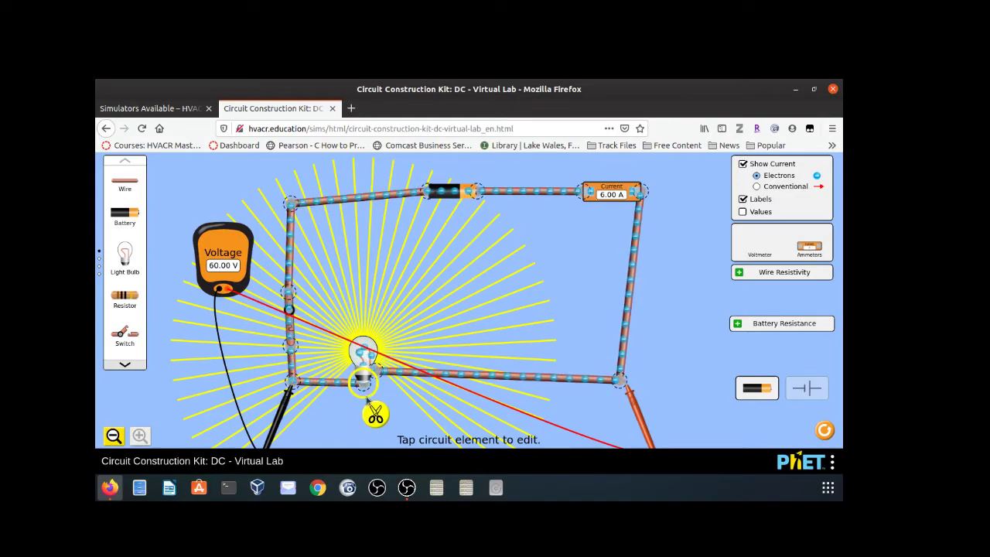
left_click(373, 420)
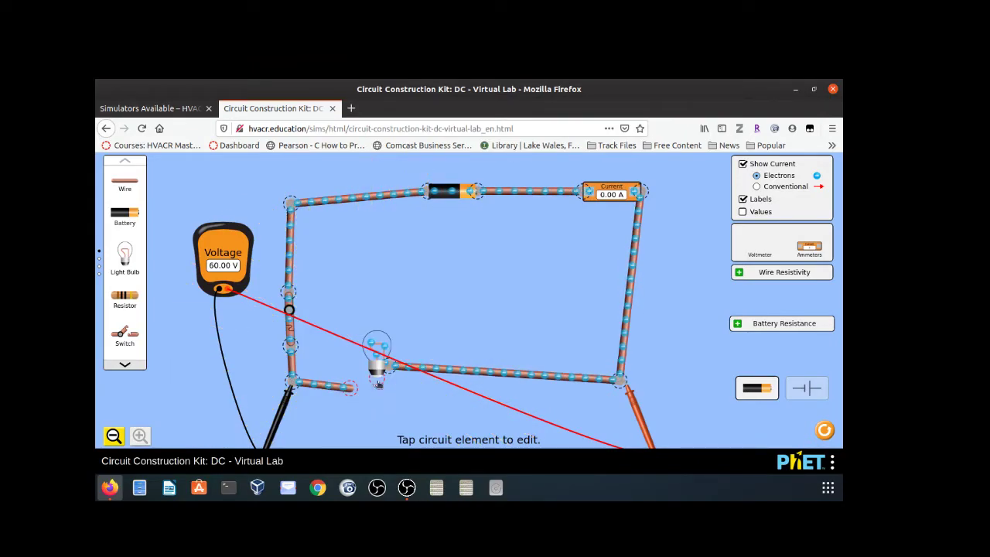
left_click_drag(355, 393, 377, 383)
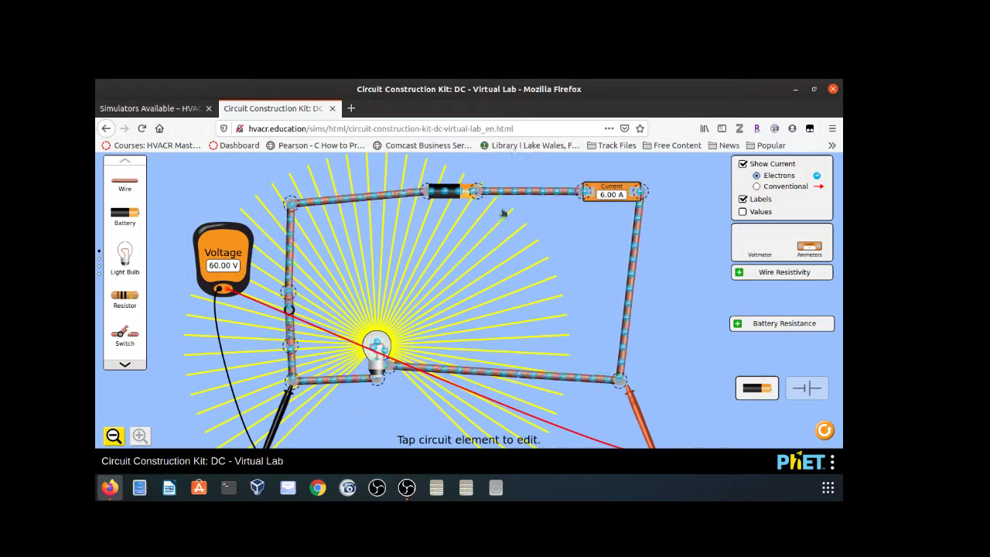
Set the battery's voltage to 30 volts.
left_click(448, 193)
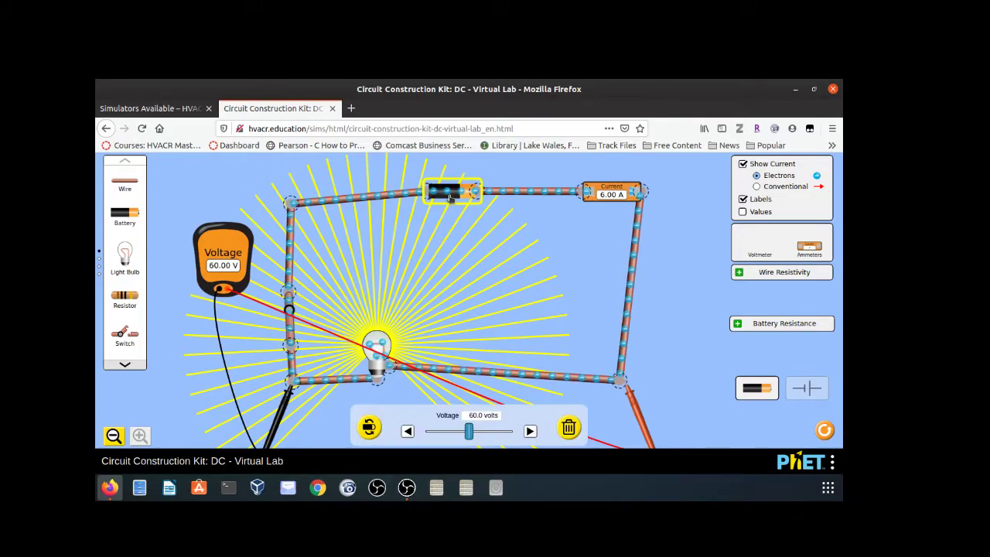
left_click_drag(469, 432, 450, 434)
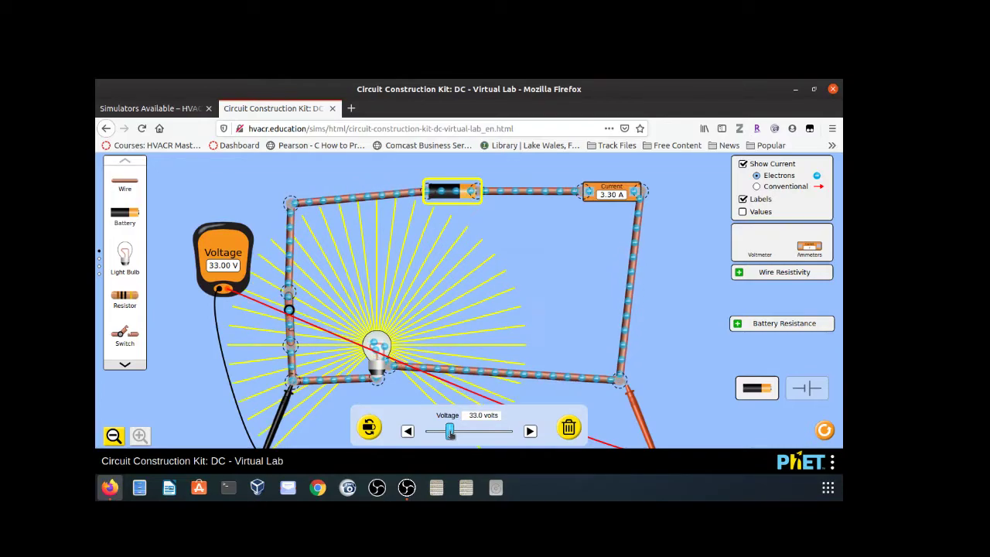
left_click(407, 432)
left_click(407, 431)
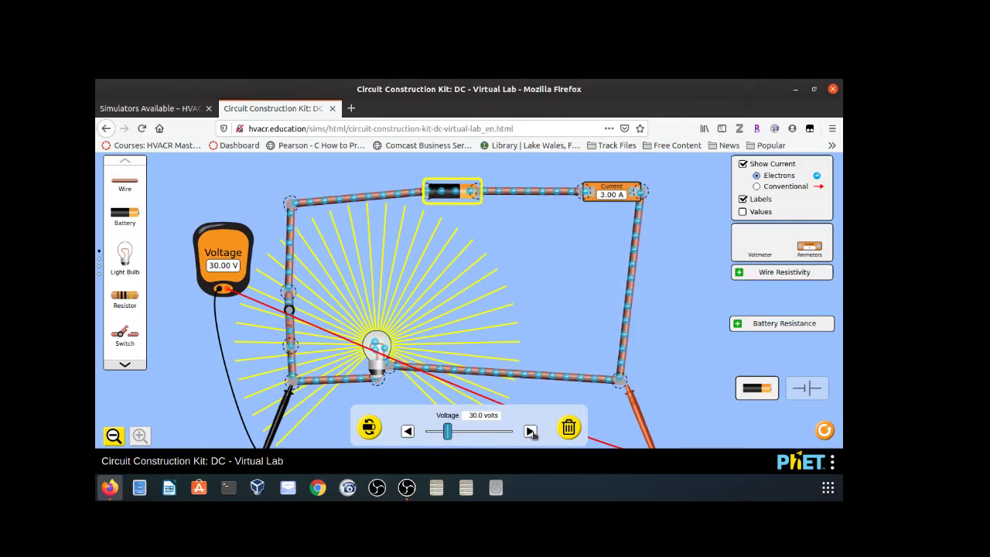
Lower the light bulb's resistance to 5 ohms.
left_click(378, 352)
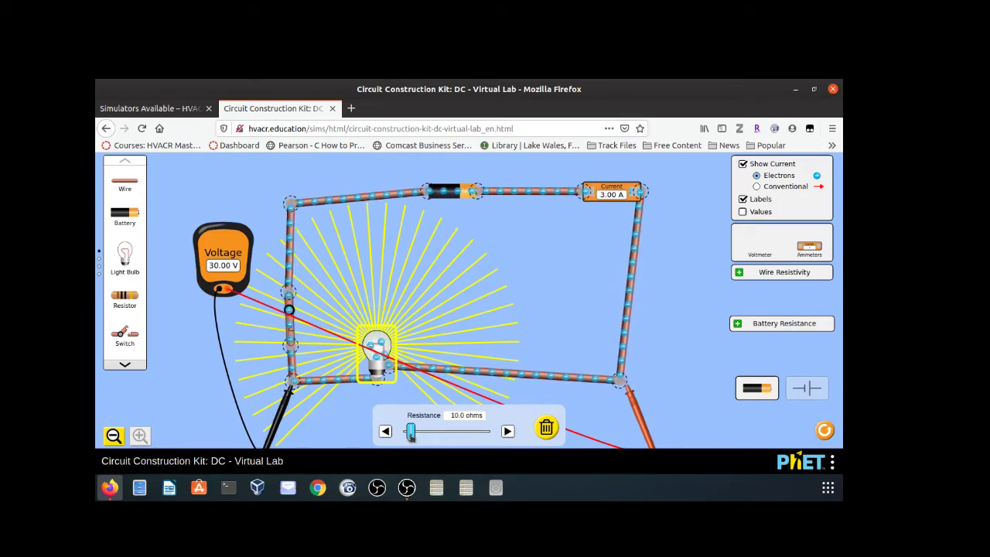
left_click(384, 431)
left_click(385, 431)
left_click(385, 431)
left_click(385, 431)
left_click(384, 430)
left_click(385, 431)
left_click(507, 431)
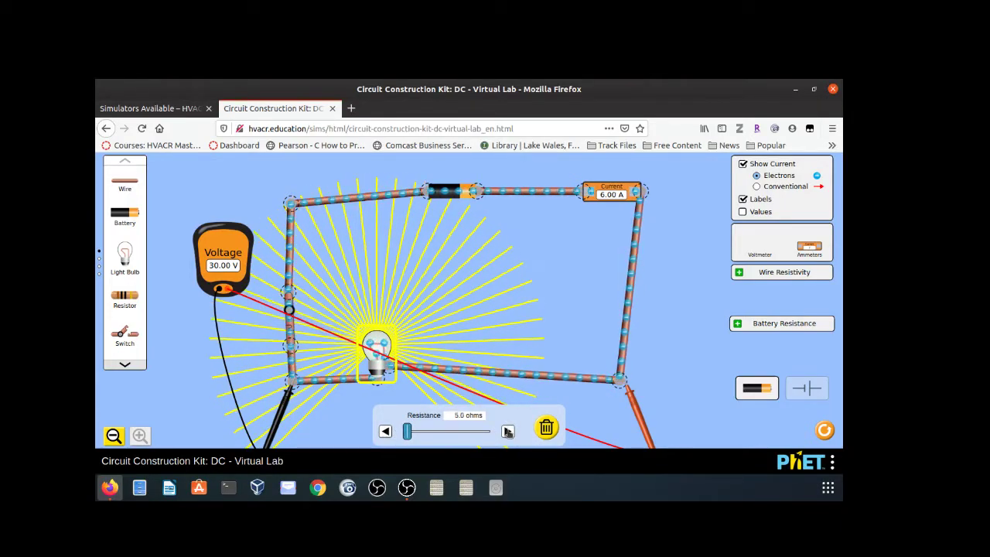
Raise the light bulb's resistance in increments to 20 ohms.
left_click(507, 431)
left_click(507, 431)
left_click(507, 431)
left_click(507, 431)
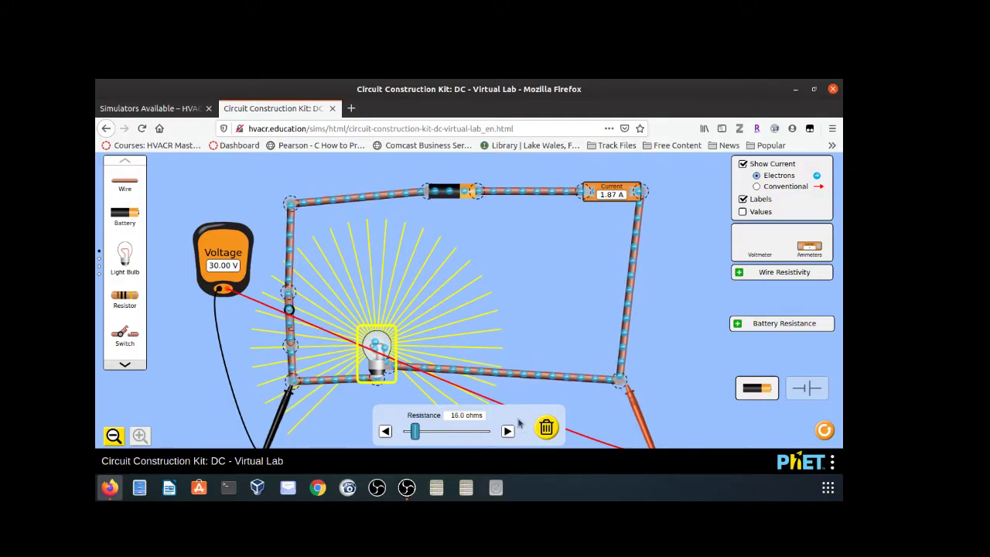
left_click(508, 431)
left_click(508, 432)
left_click(508, 431)
left_click(509, 432)
left_click(508, 432)
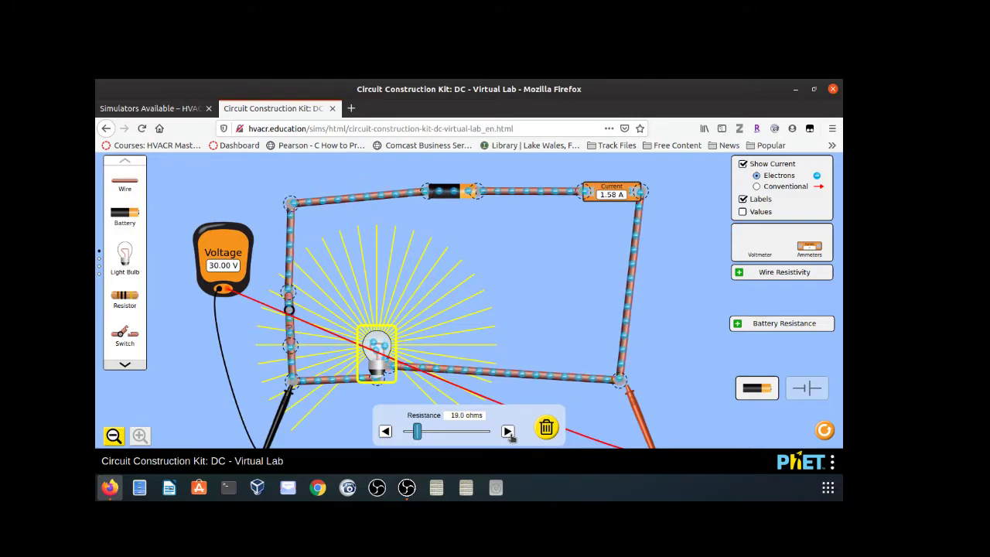
left_click(508, 432)
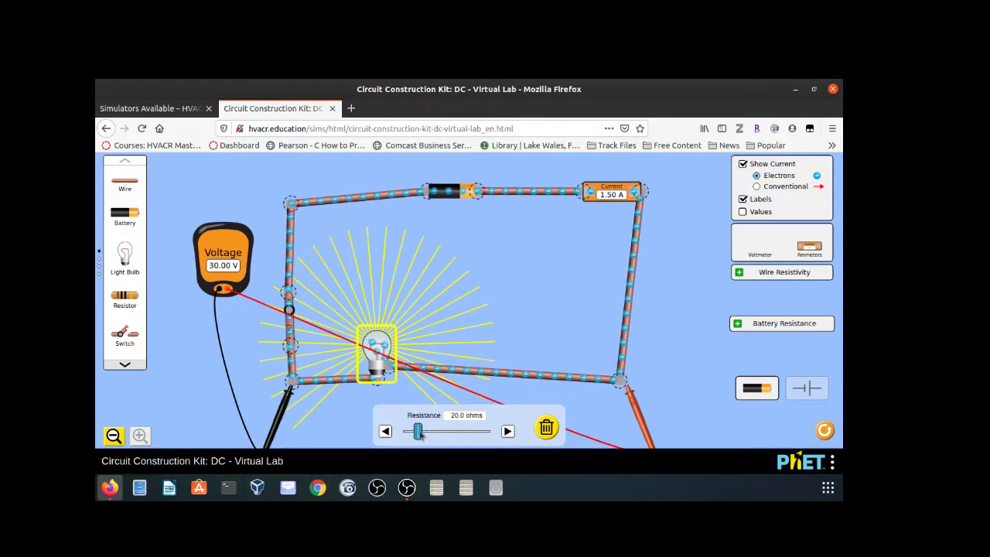
Raise the battery's voltage to 60 volts.
left_click(485, 401)
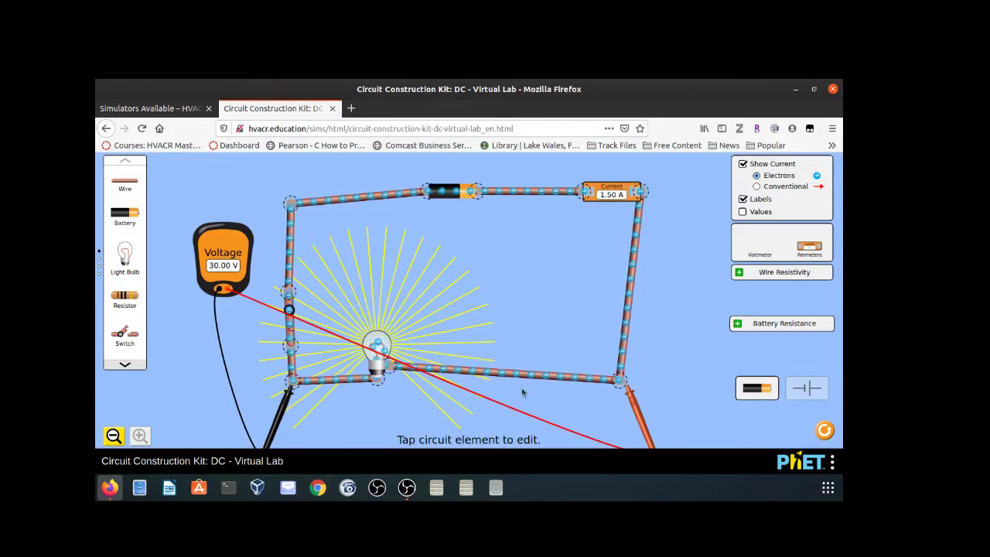
right_click(447, 196)
left_click(446, 194)
left_click(445, 193)
left_click(531, 431)
left_click_drag(531, 432, 531, 431)
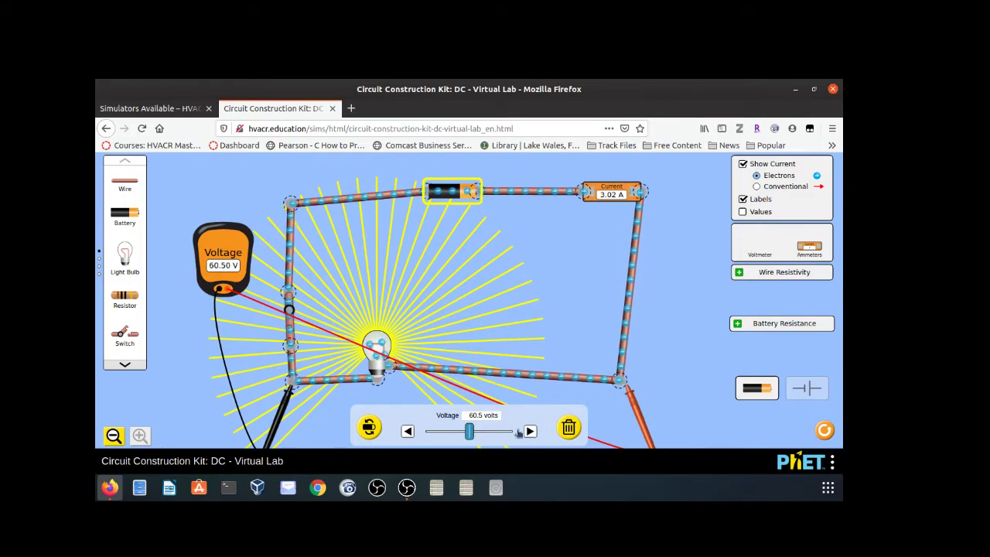
left_click(407, 432)
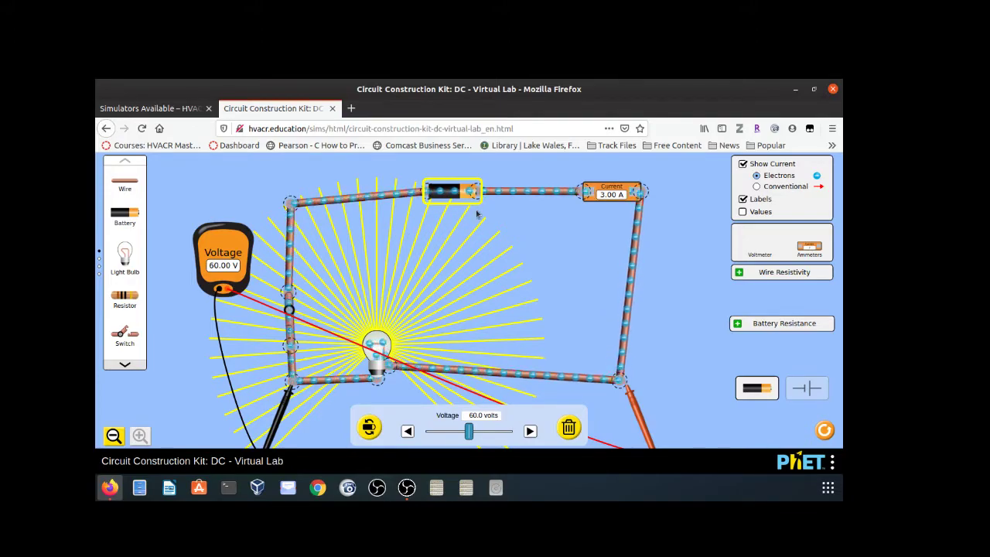
left_click(706, 329)
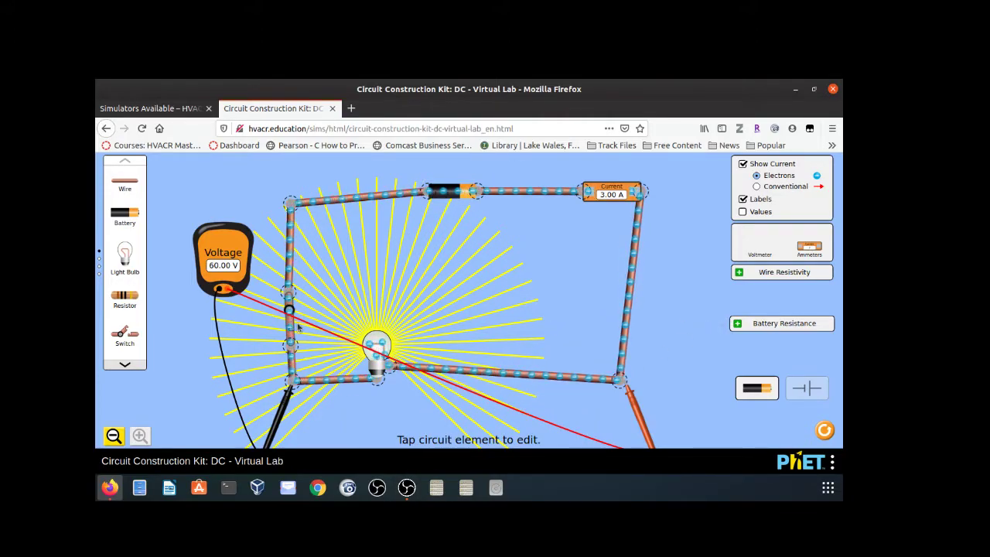
Open the switch, then split the lower-right junction and shorten the bulb's wire toward the bulb.
left_click(294, 332)
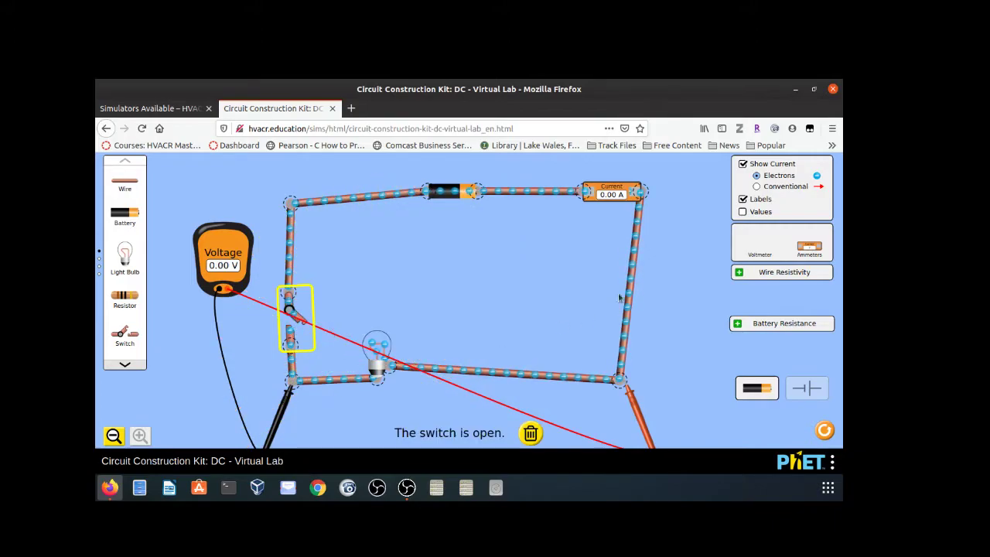
left_click(619, 381)
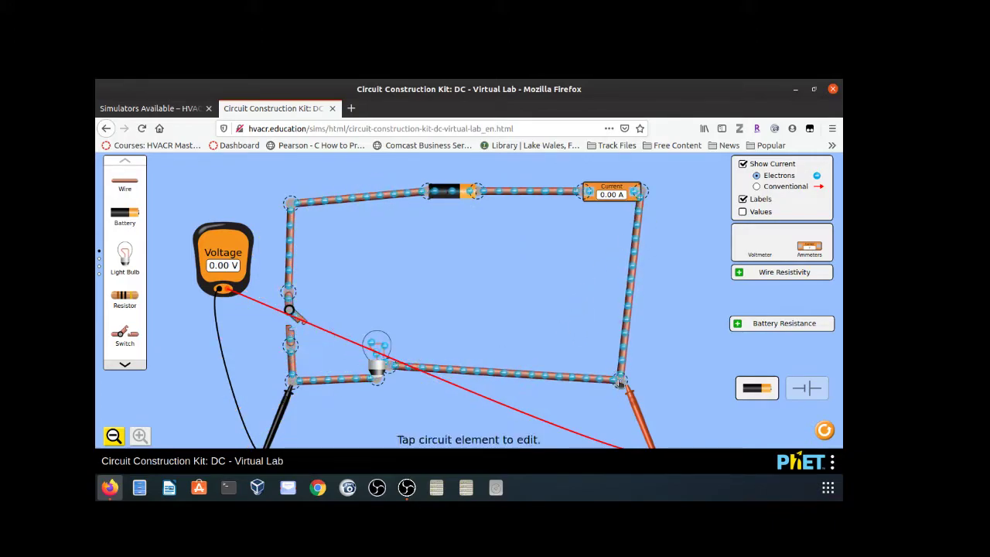
left_click(641, 406)
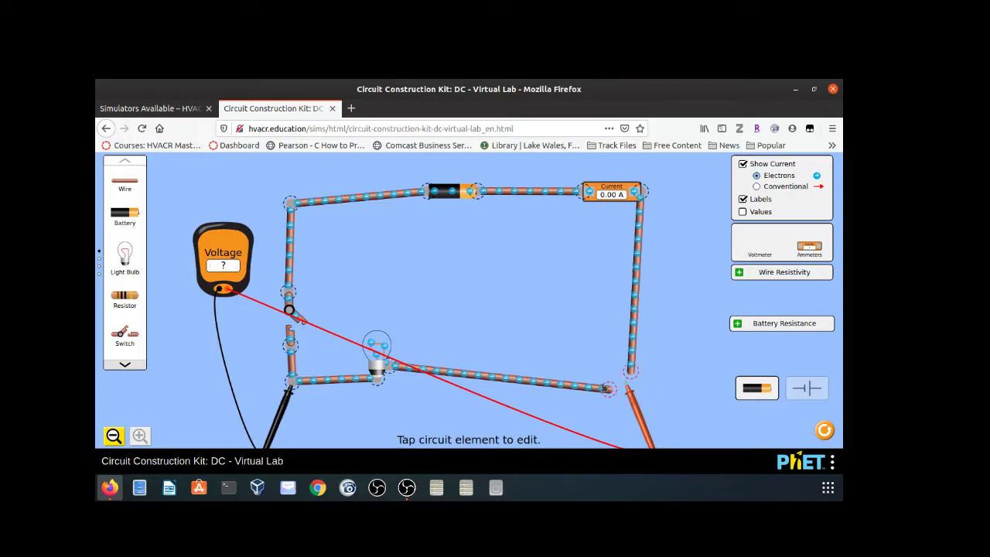
left_click_drag(600, 389, 464, 363)
Connect a second light bulb in series at the shortened wire's end, and wire it to the lower-right junction with the red probe there.
left_click_drag(125, 257, 485, 365)
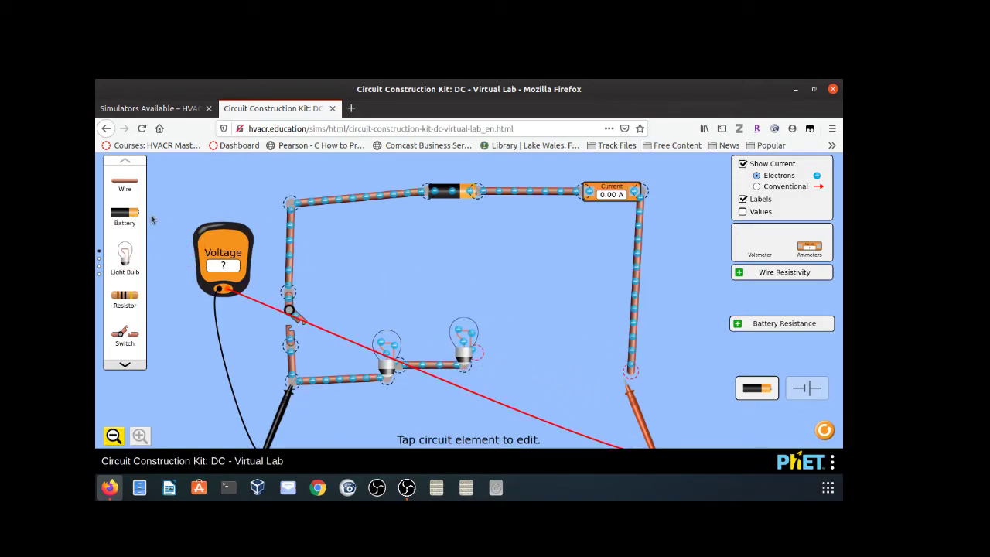
left_click_drag(125, 182, 625, 370)
left_click_drag(636, 414, 642, 405)
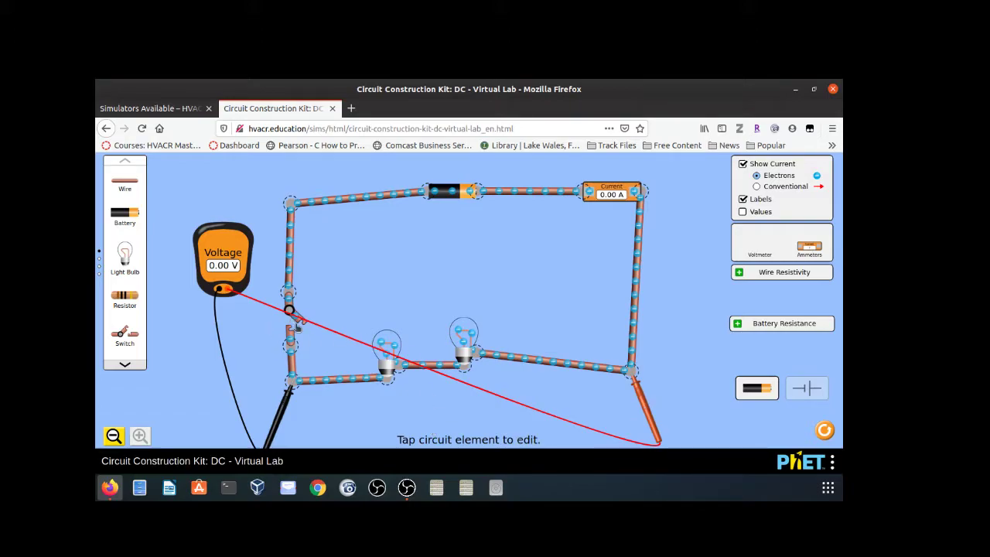
Check the resistance settings of both light bulbs.
left_click(392, 347)
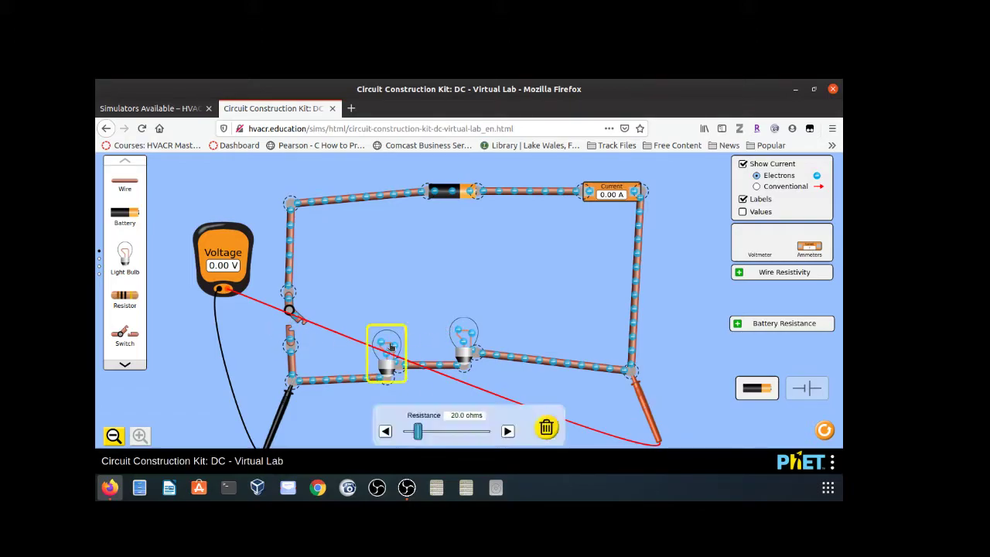
left_click(461, 336)
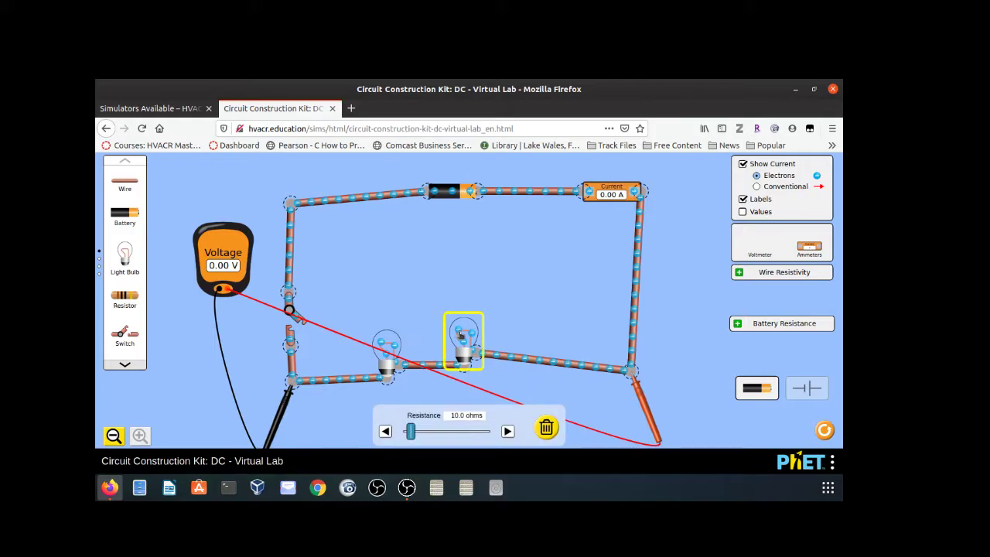
left_click(420, 285)
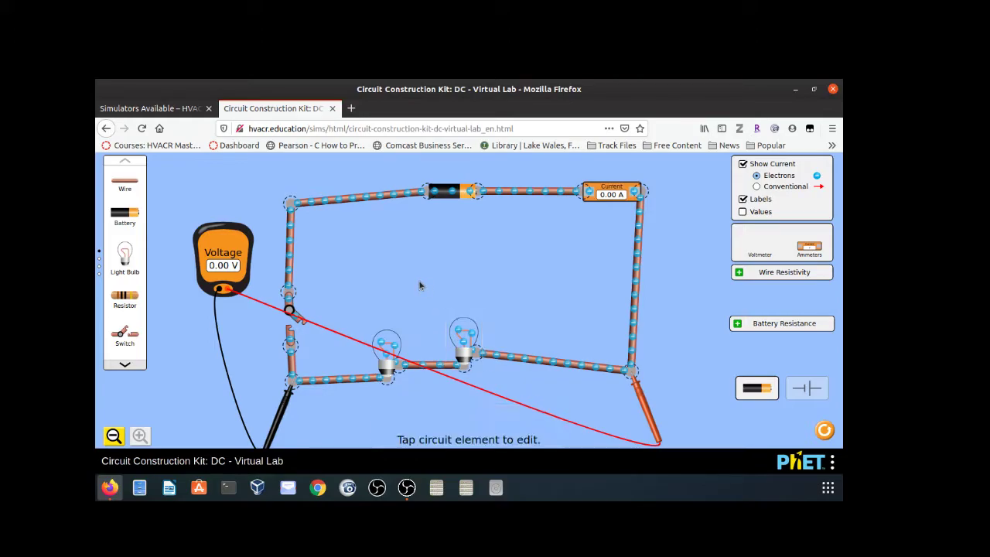
Close the switch and reposition the red probe to measure the voltage across the first bulb and across both bulbs.
left_click(300, 320)
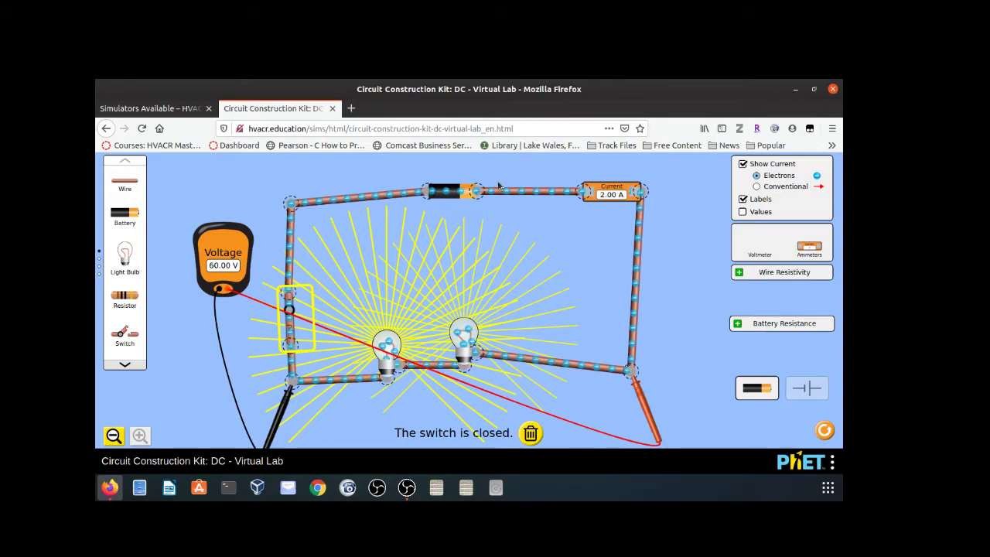
left_click_drag(638, 403, 414, 403)
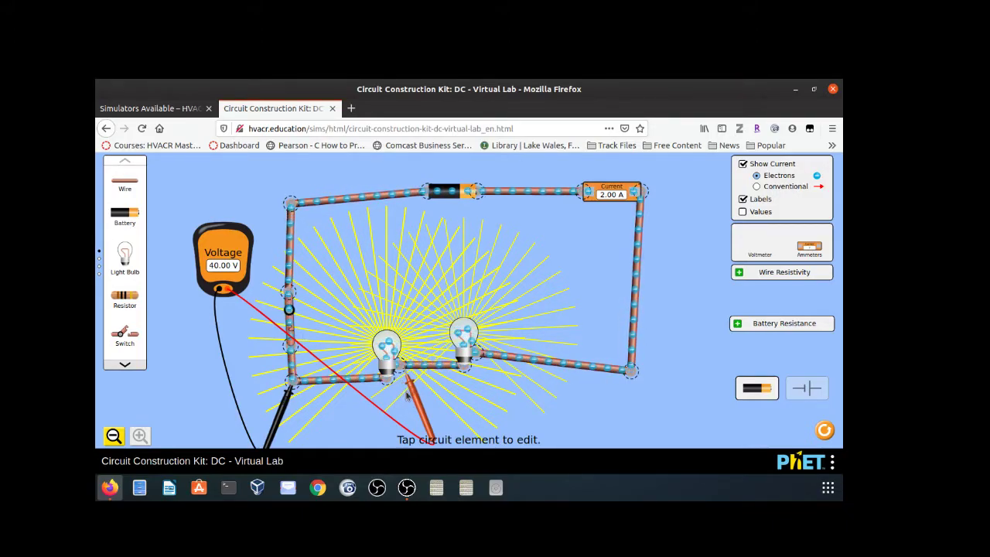
left_click_drag(412, 395, 489, 384)
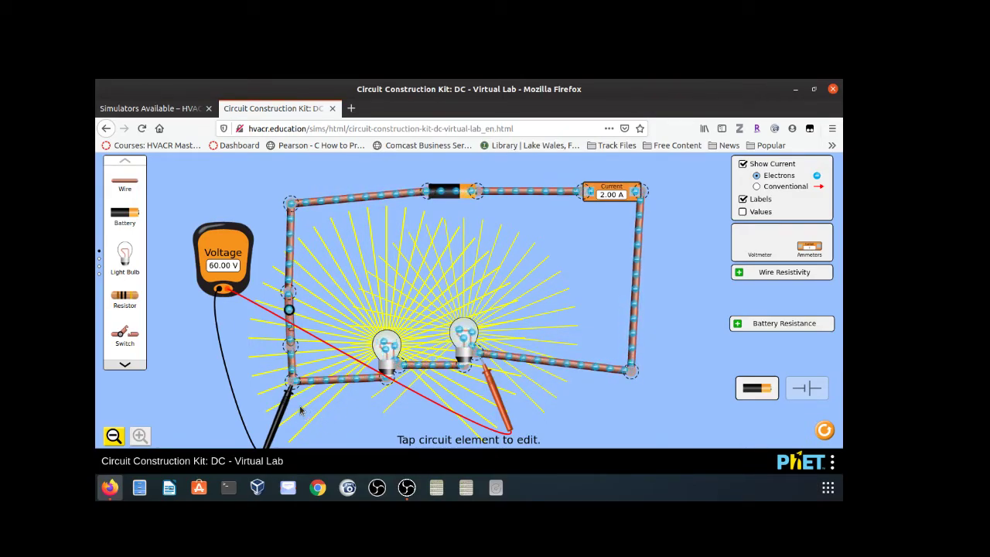
Reposition the voltmeter probes to measure the voltage across the second bulb, the first bulb and both bulbs together.
left_click_drag(289, 407, 399, 391)
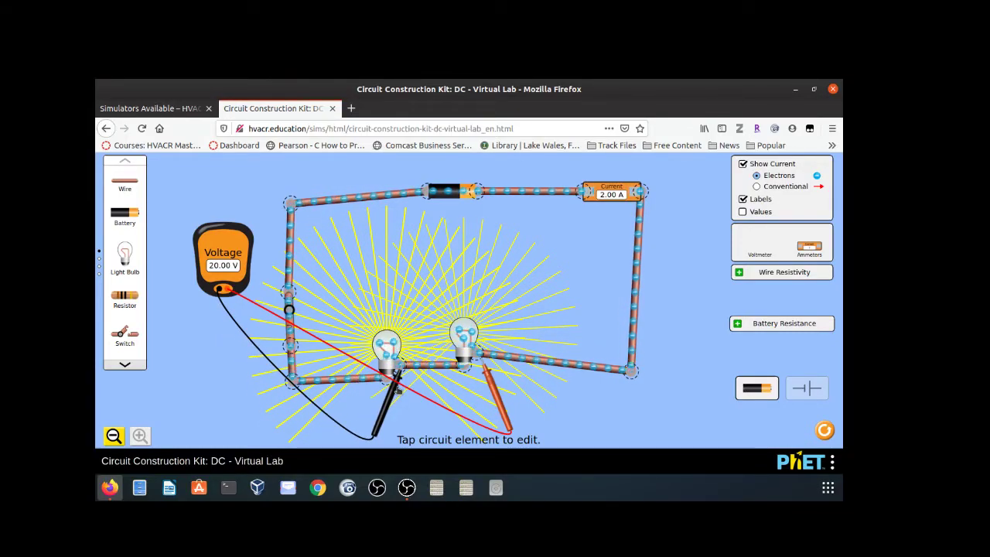
left_click_drag(399, 392, 461, 394)
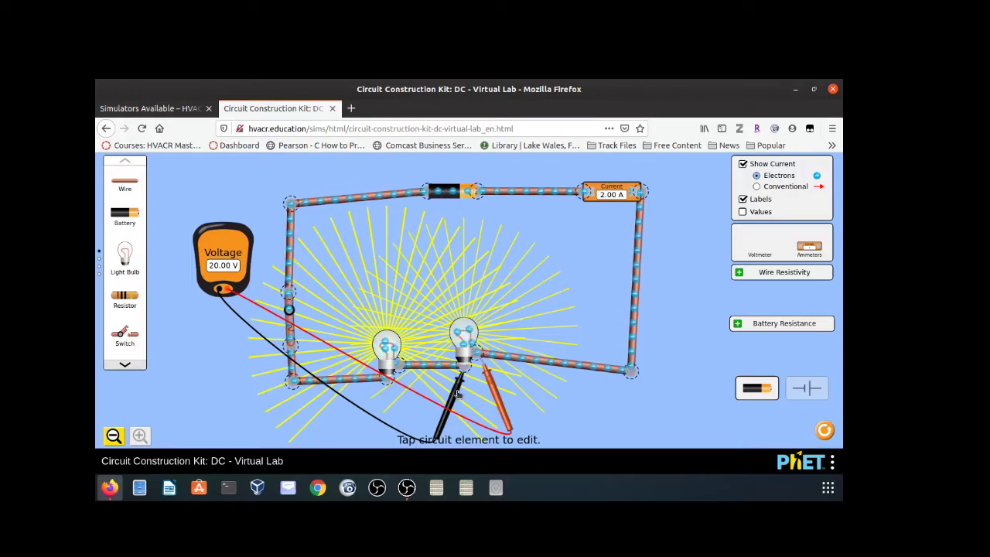
left_click_drag(457, 395, 381, 398)
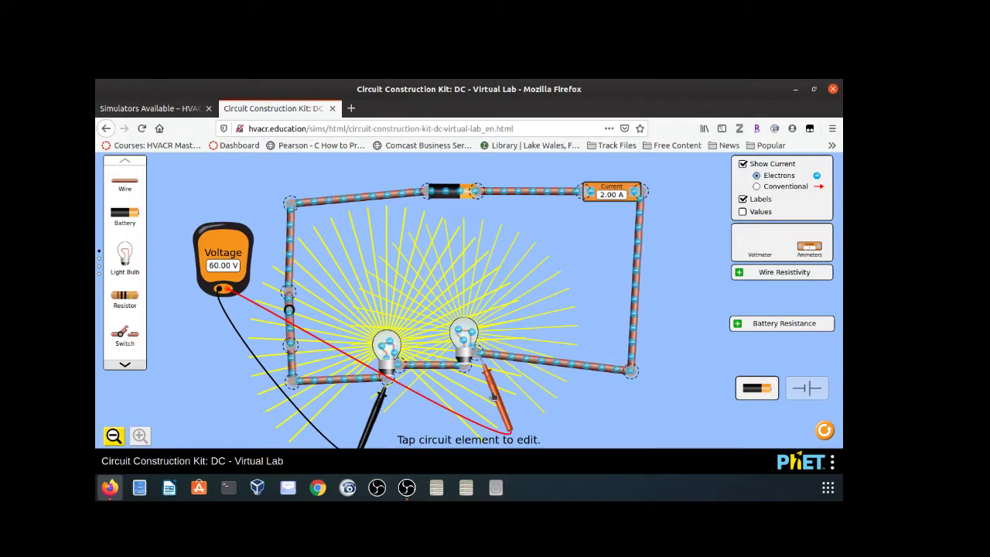
left_click_drag(496, 394, 412, 395)
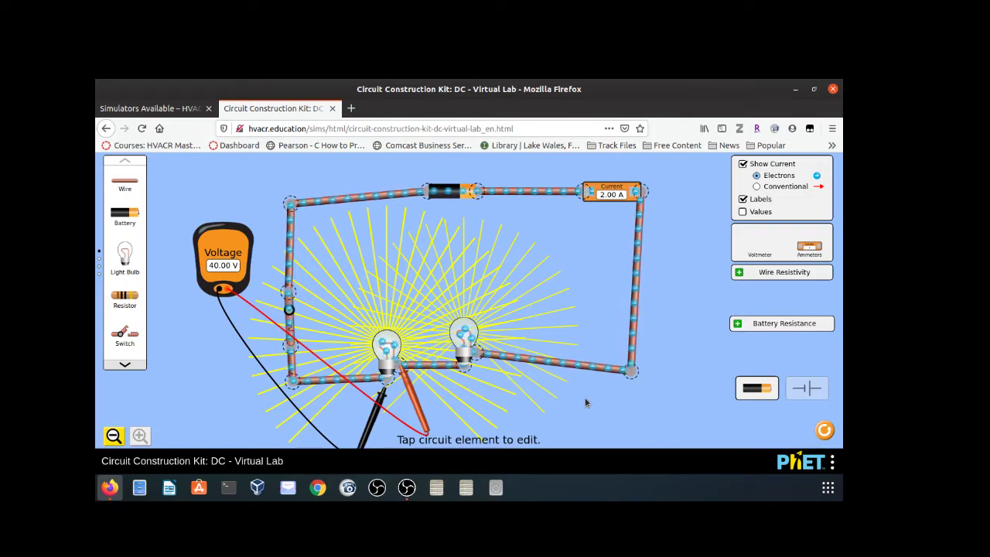
left_click_drag(407, 395, 488, 387)
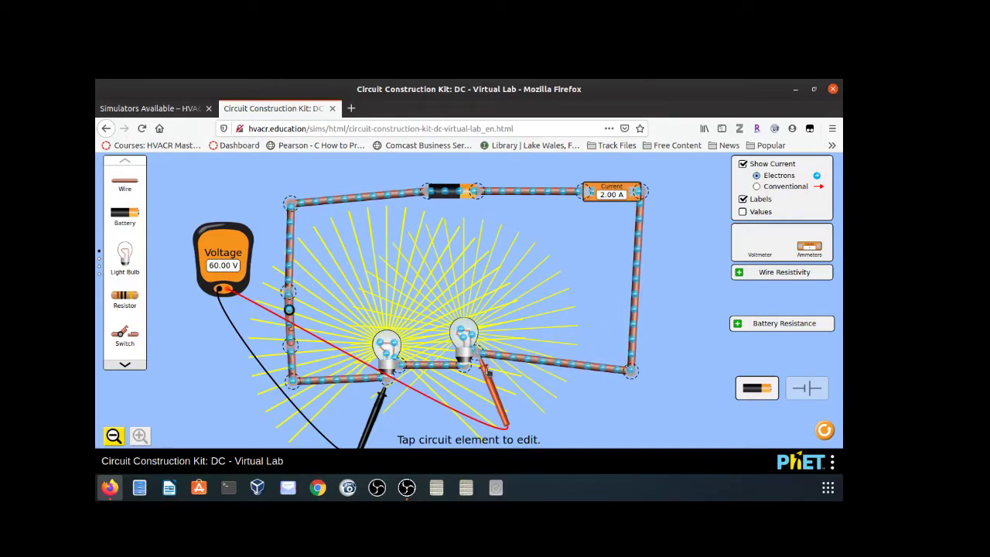
left_click_drag(461, 352, 496, 381)
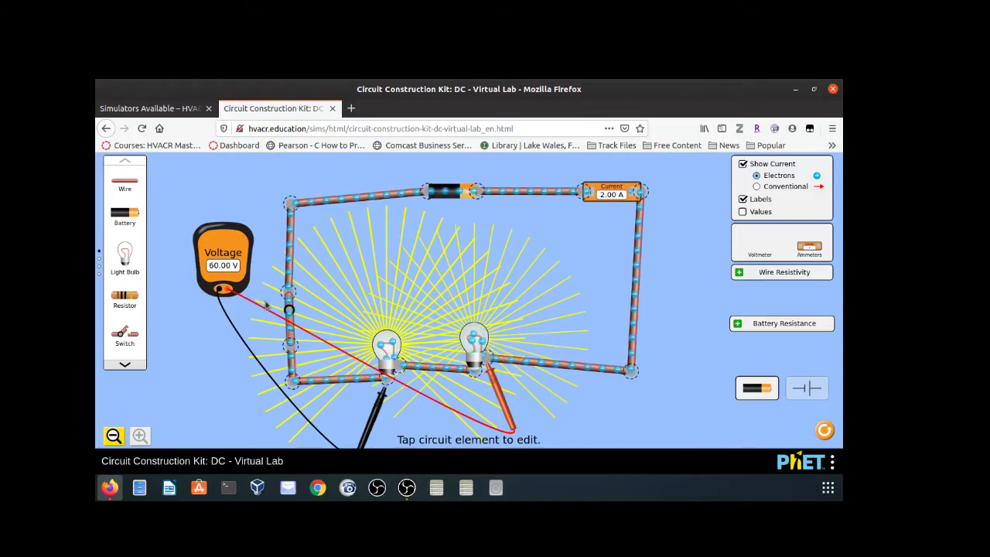
With the main switch open, add a second switch and two wires as a bypass around the first bulb.
left_click(288, 331)
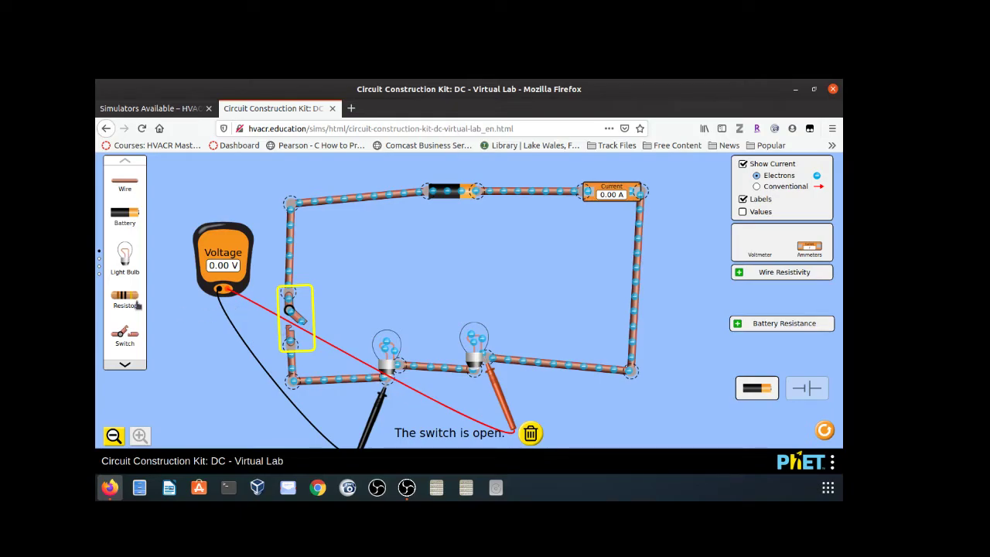
left_click_drag(128, 341, 331, 345)
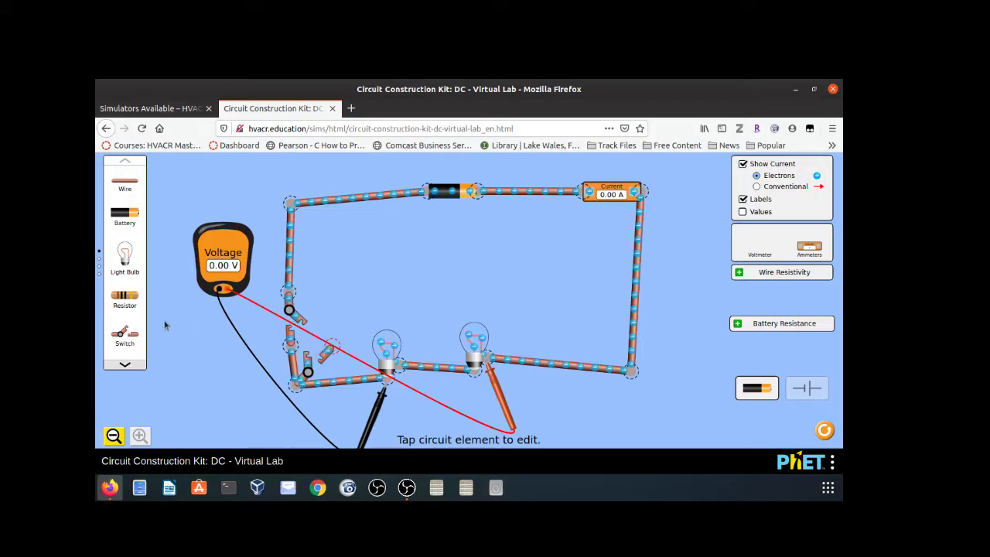
left_click_drag(129, 193, 413, 296)
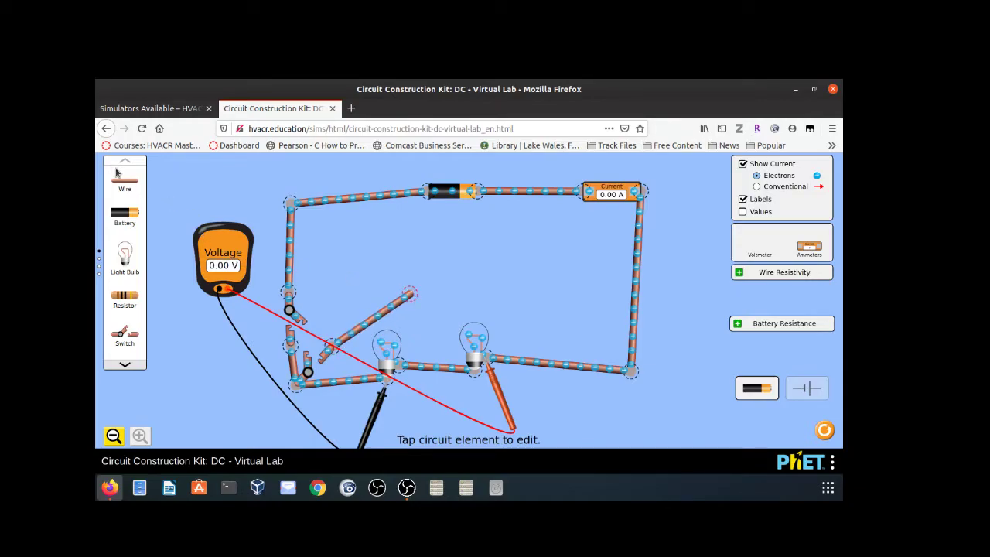
left_click_drag(121, 180, 267, 203)
left_click_drag(337, 220, 470, 379)
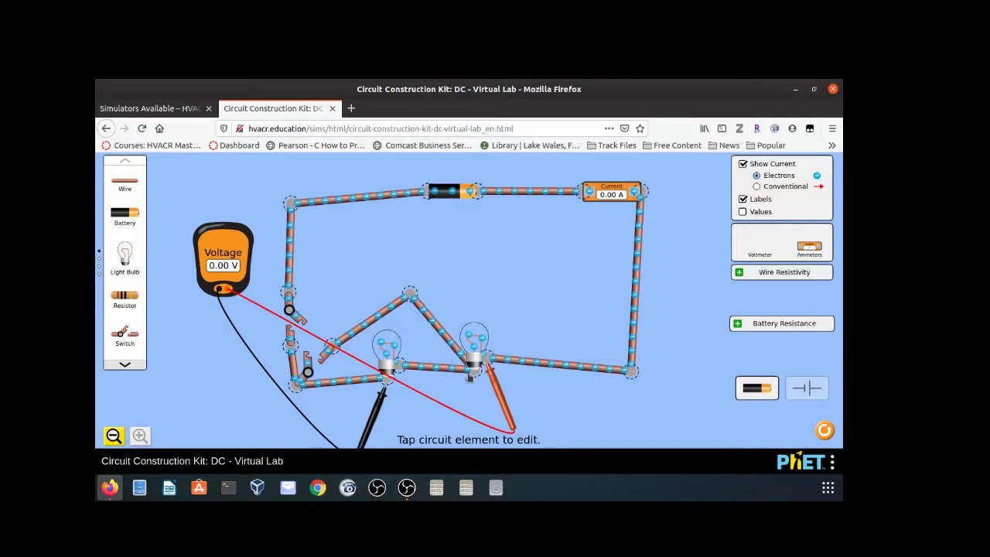
Close the main switch and measure the first bulb's voltage with the bypass switch open and closed.
left_click(303, 319)
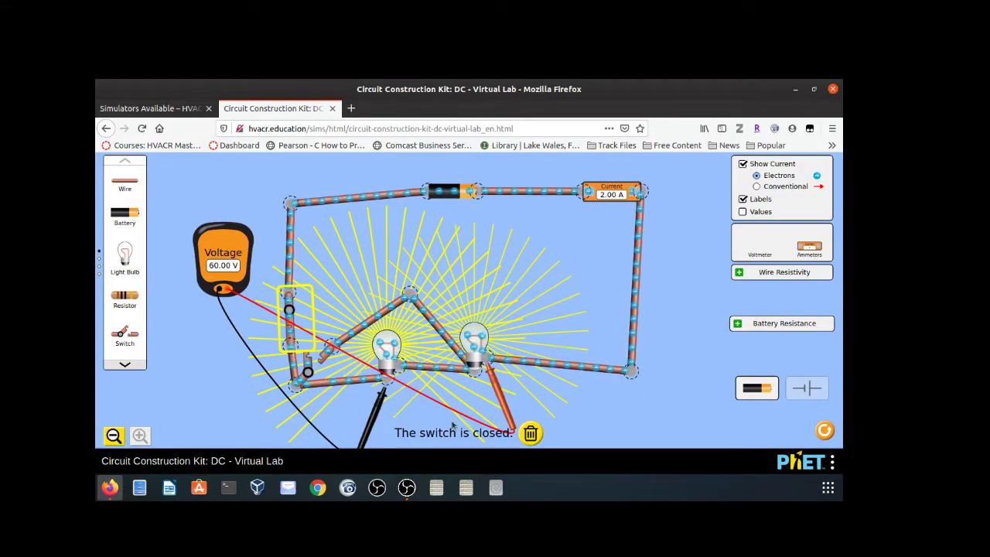
left_click_drag(495, 380, 403, 387)
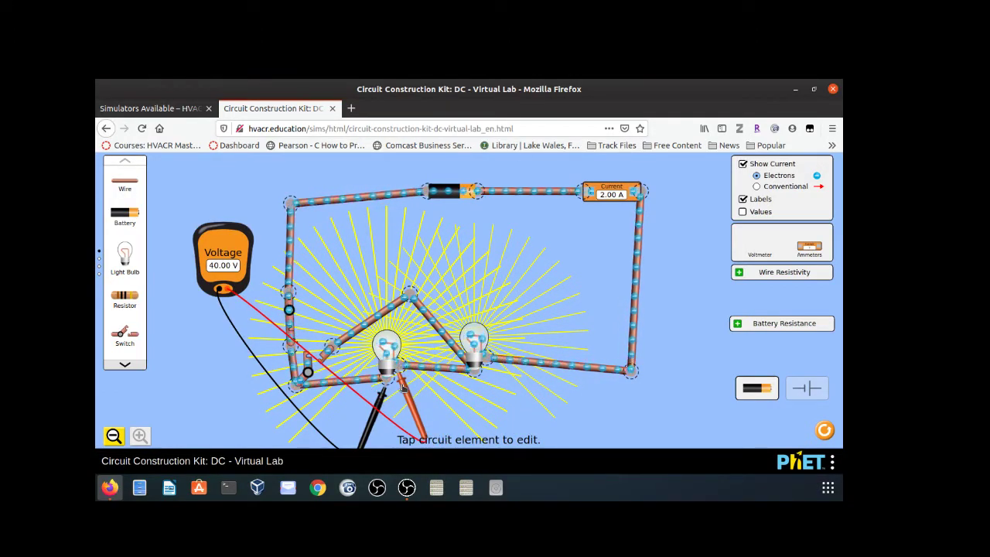
left_click(317, 359)
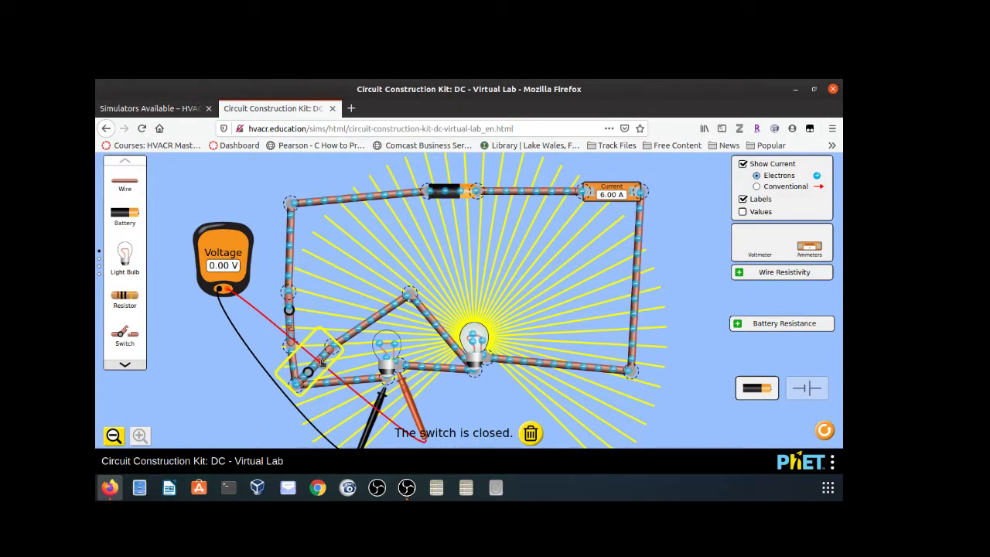
left_click(319, 362)
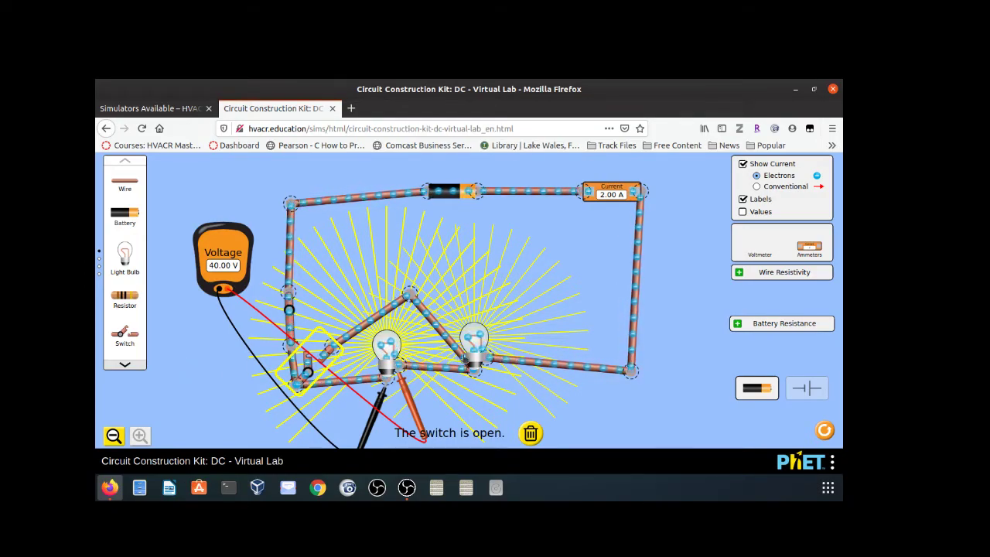
left_click(317, 356)
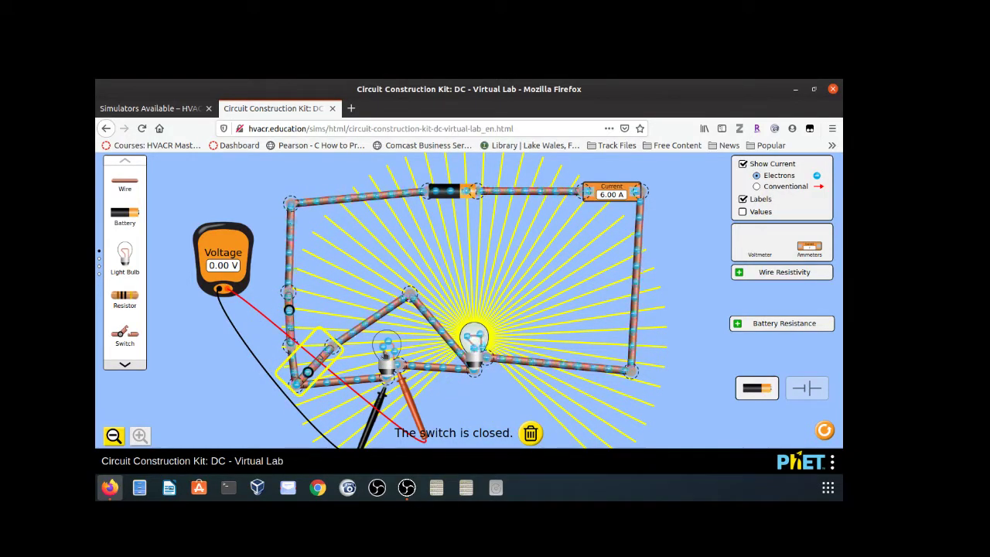
Place the probes across the bypass switch and measure its voltage both closed and open.
left_click_drag(408, 390, 342, 362)
left_click_drag(377, 425, 284, 418)
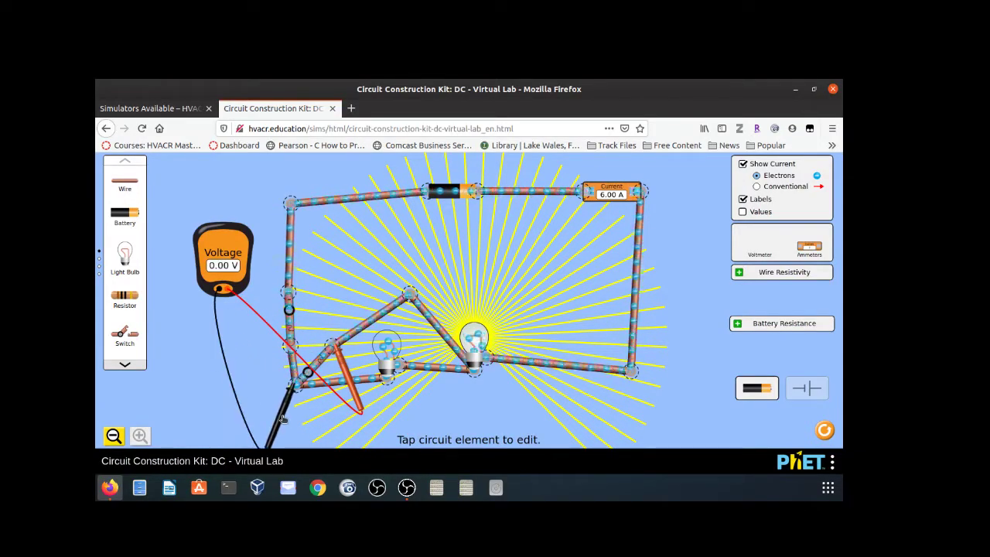
left_click(323, 361)
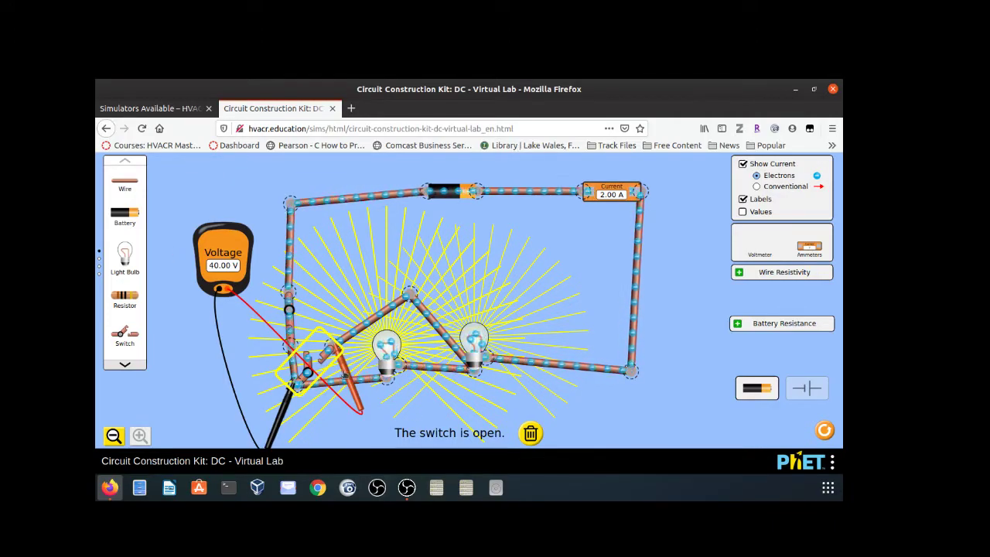
Measure the first bulb's voltage, and return the red probe to the bypass switch to compare its closed and open states.
left_click_drag(346, 375, 410, 395)
mouse_move(283, 400)
left_mouse_down()
mouse_move(378, 403)
mouse_move(294, 410)
left_mouse_up()
left_click_drag(416, 411, 344, 383)
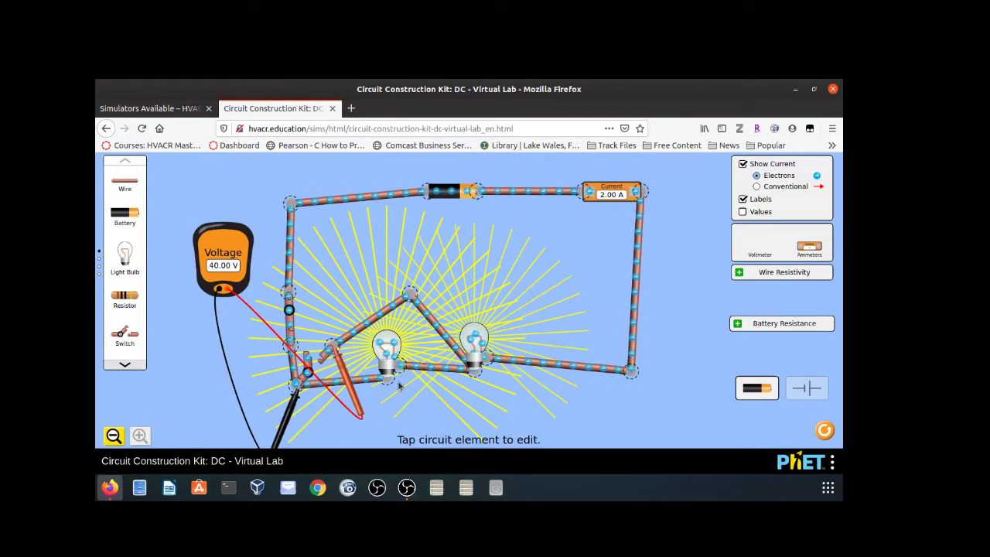
left_click(308, 355)
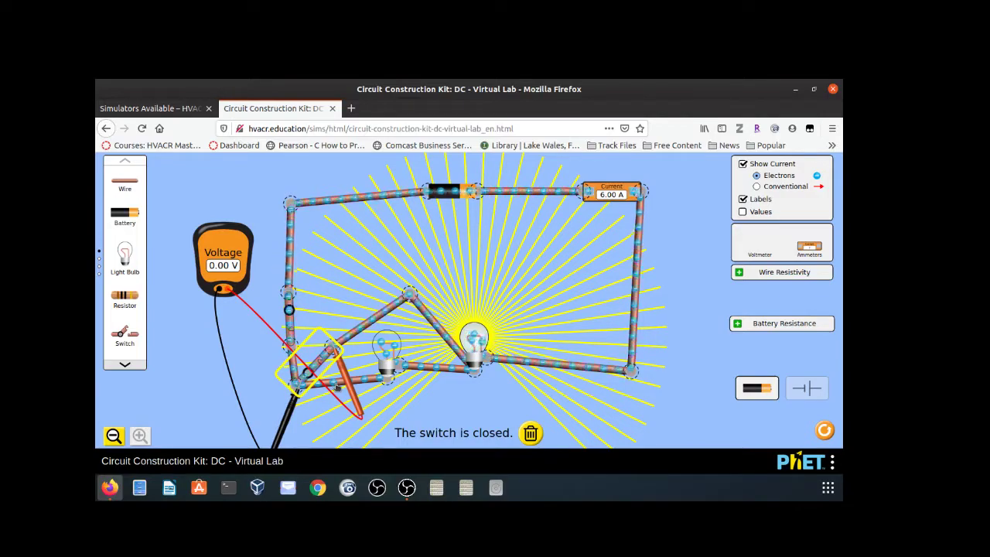
left_click(307, 357)
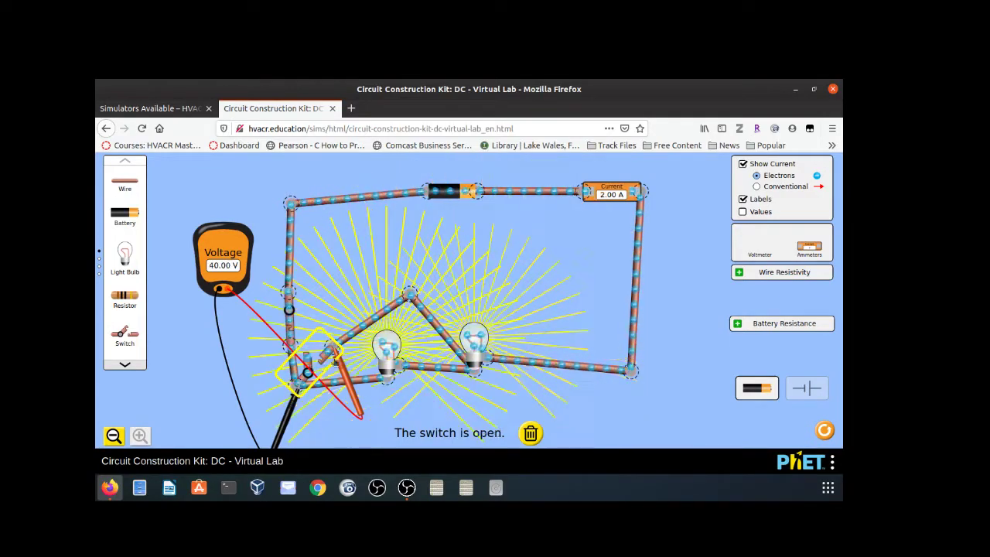
Move the red and black probes across the first bulb to measure its voltage with the bypass switch open.
left_click_drag(345, 394, 419, 410)
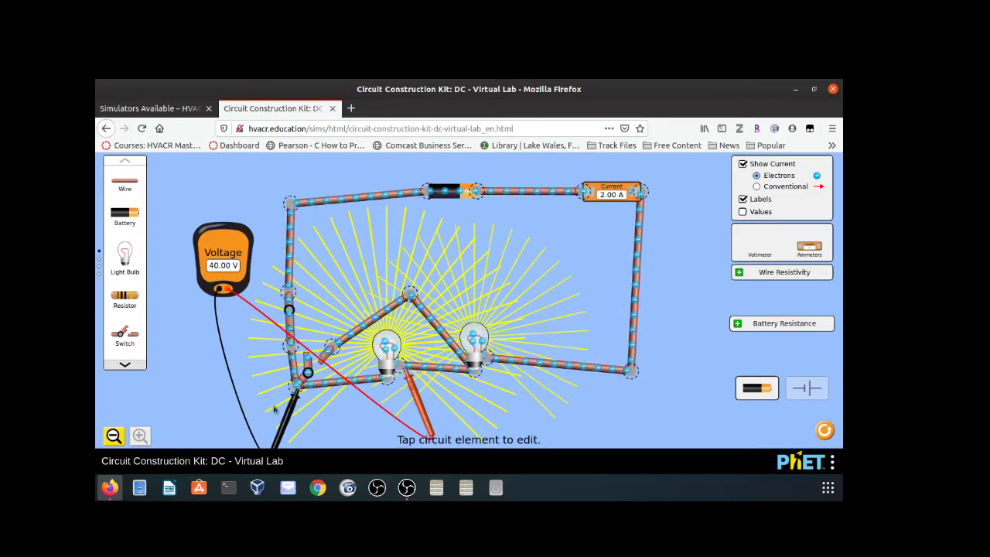
left_click_drag(294, 408, 385, 408)
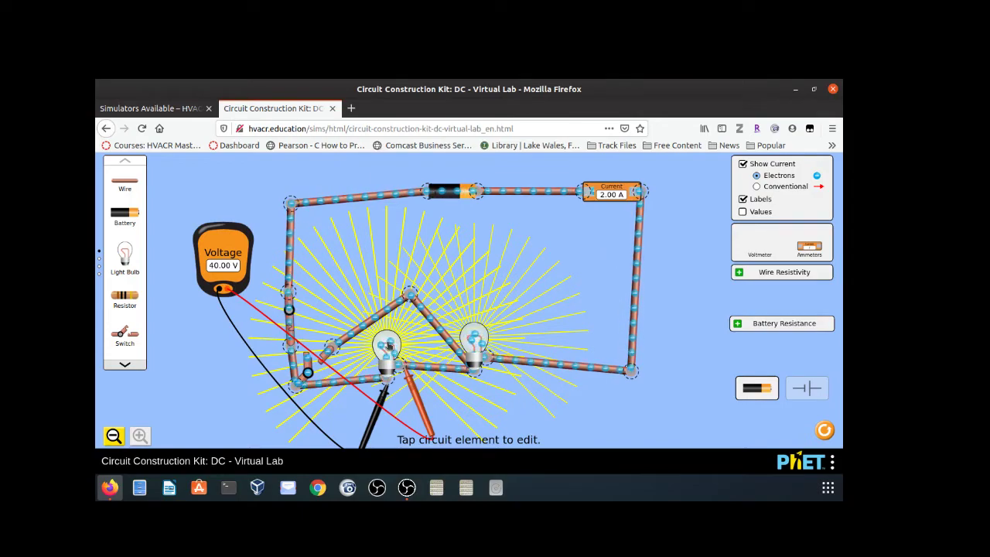
right_click(389, 347)
key("Escape")
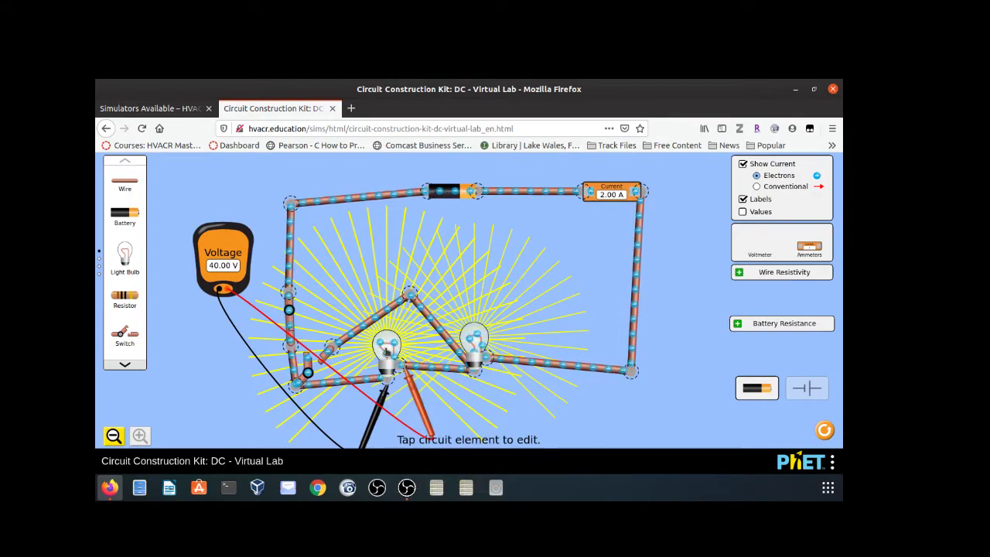
Raise the first bulb's resistance to 32 ohms.
left_click(385, 350)
left_click(507, 431)
left_click(508, 432)
left_click(508, 431)
left_click(507, 431)
left_click(508, 431)
left_click(507, 431)
left_click(508, 431)
left_click(508, 432)
left_click(507, 431)
left_click(508, 432)
left_click(507, 432)
left_click(508, 432)
left_click(507, 432)
left_click(507, 432)
left_click(508, 431)
left_click(508, 432)
left_click(507, 431)
left_click(507, 432)
left_click(508, 431)
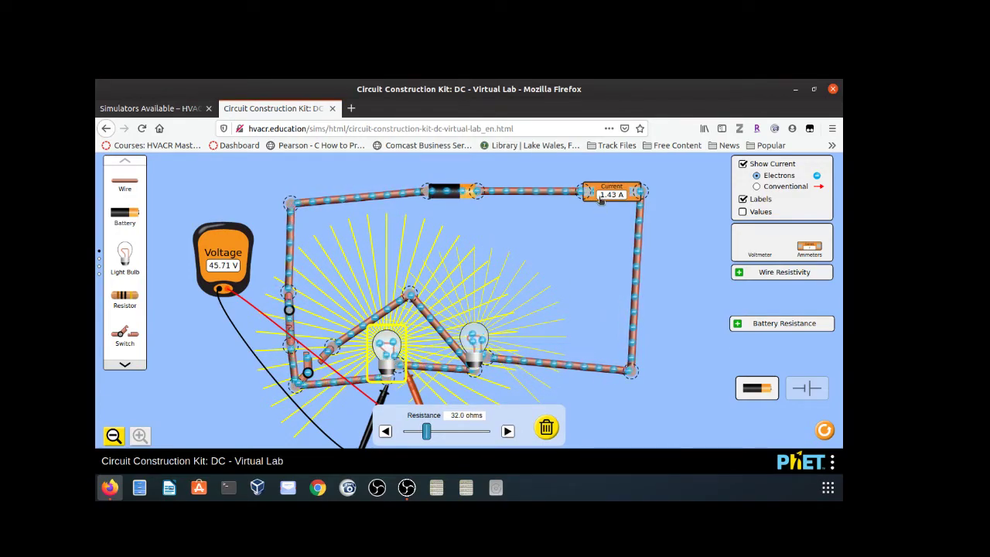
Lower the first bulb's resistance to 4 ohms and deselect the bulb.
left_click(385, 431)
left_click(385, 432)
left_click(385, 431)
left_click(386, 432)
left_click(385, 432)
left_click(386, 432)
left_click(385, 432)
left_click(385, 432)
left_click(385, 432)
left_click(386, 432)
left_click(385, 432)
left_click(386, 432)
left_click(385, 432)
left_click(385, 431)
left_click(386, 432)
left_click(385, 431)
left_click(385, 431)
left_click(385, 432)
left_click(385, 431)
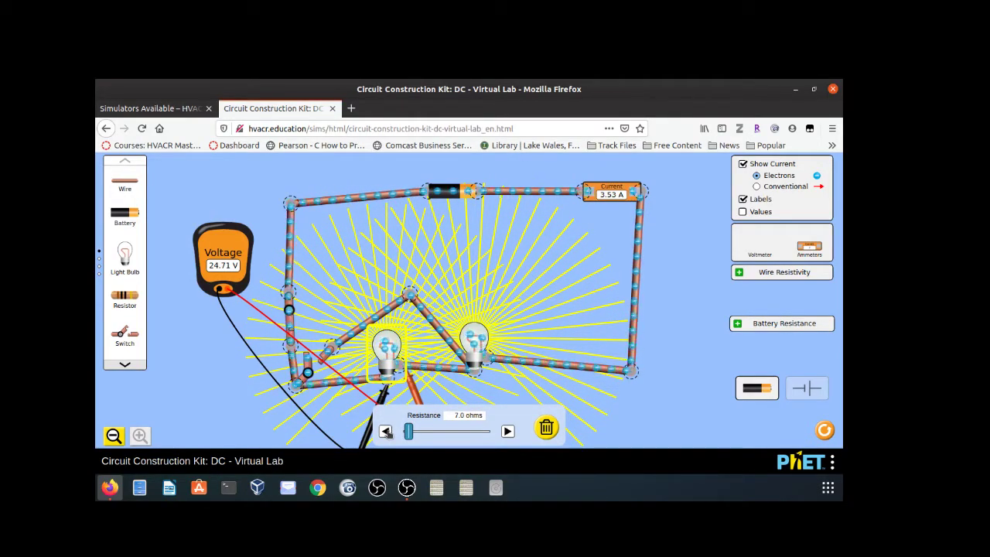
left_click(385, 431)
left_click(386, 432)
left_click(385, 431)
left_click(385, 431)
left_click(385, 432)
left_click(385, 431)
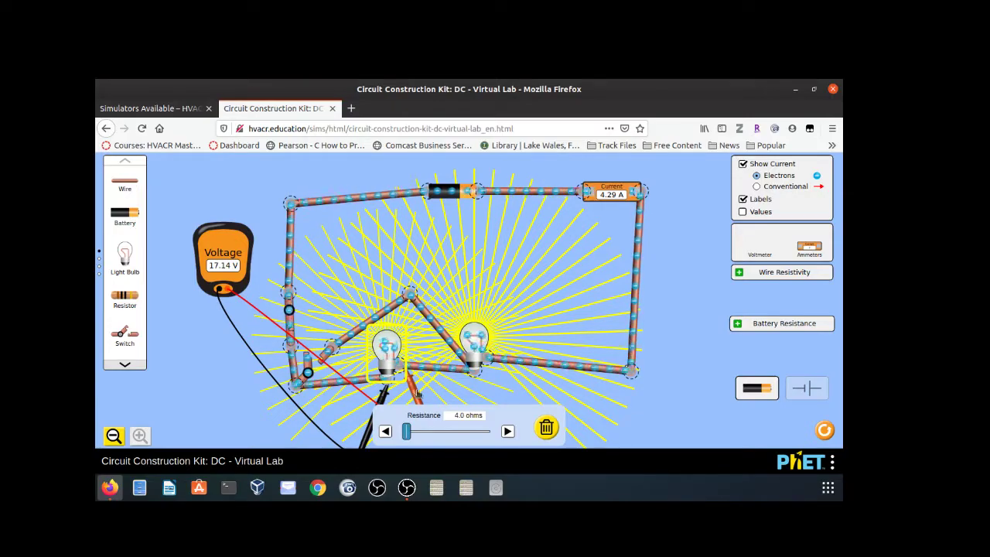
left_click(358, 416)
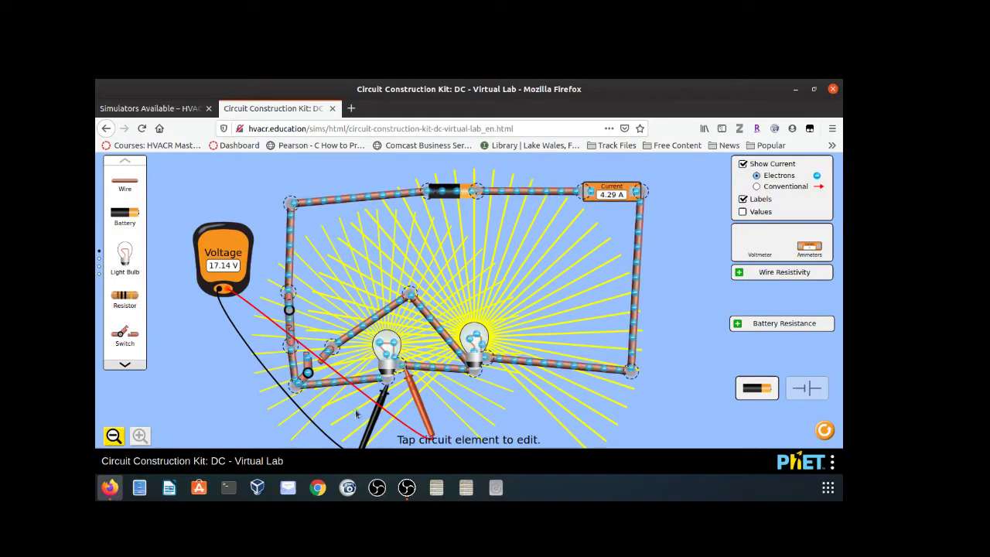
Measure the voltage across the second bulb, and extend the measurement across both bulbs together.
left_click_drag(413, 400, 493, 396)
left_click_drag(374, 408, 457, 410)
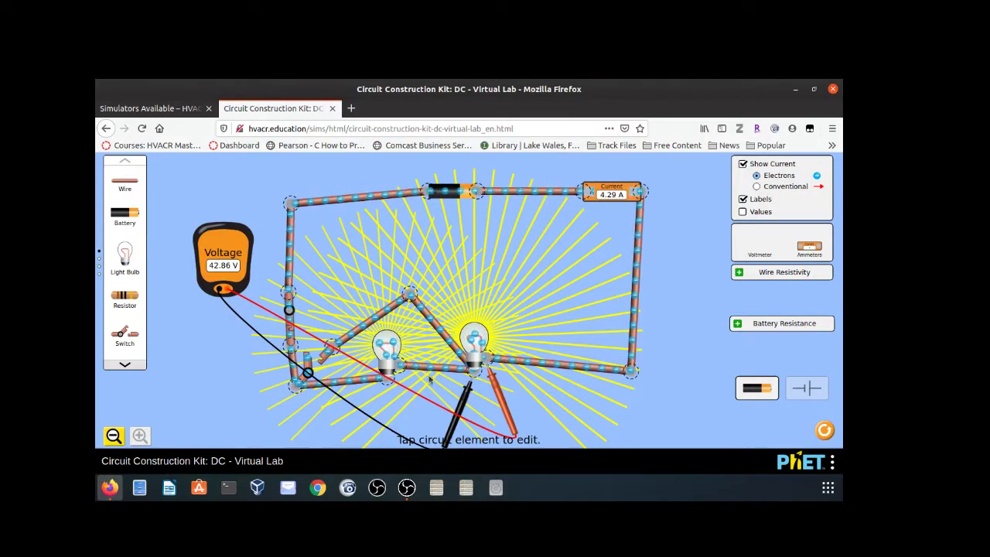
left_click_drag(456, 430, 366, 427)
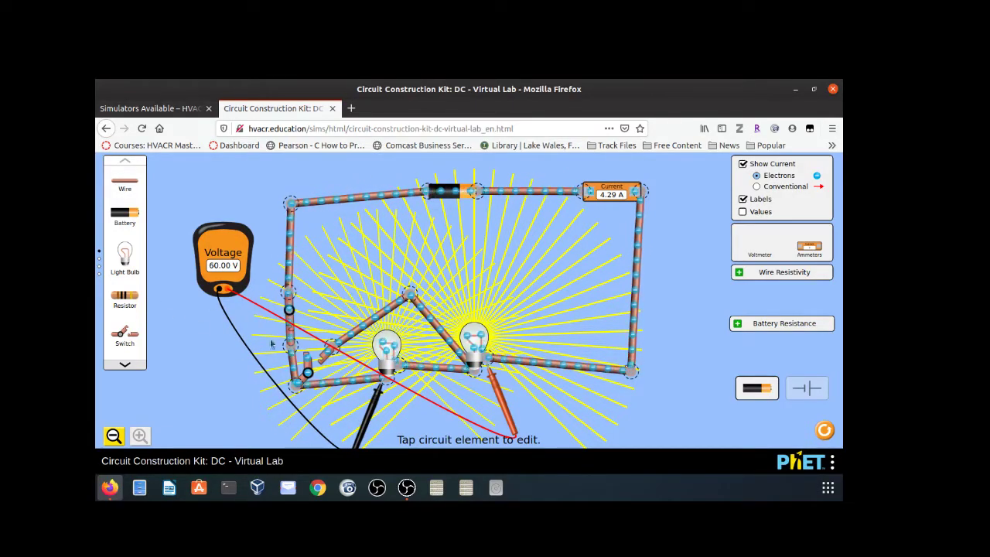
Toggle the bypass switch closed, open and closed again to compare the current and the voltage across both bulbs.
left_click(307, 360)
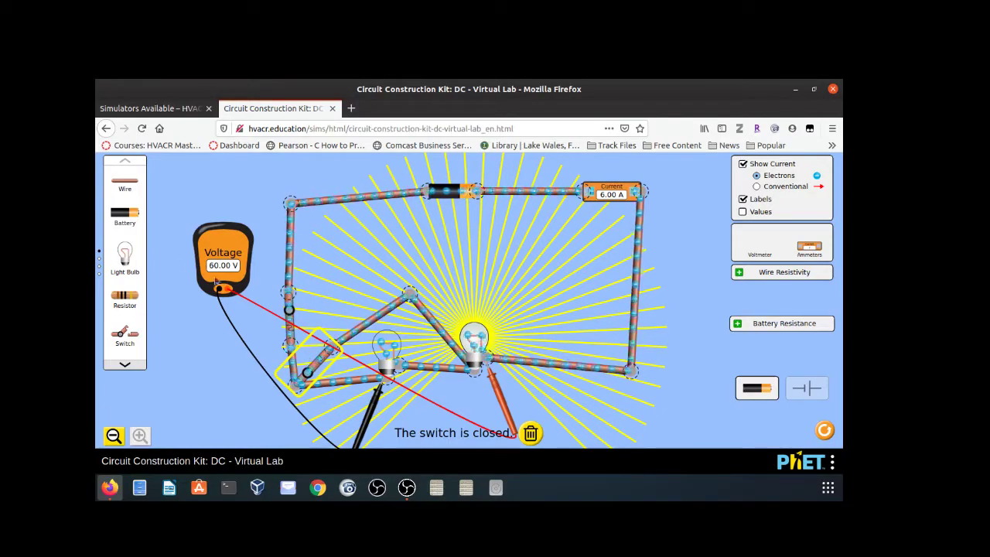
left_click(195, 343)
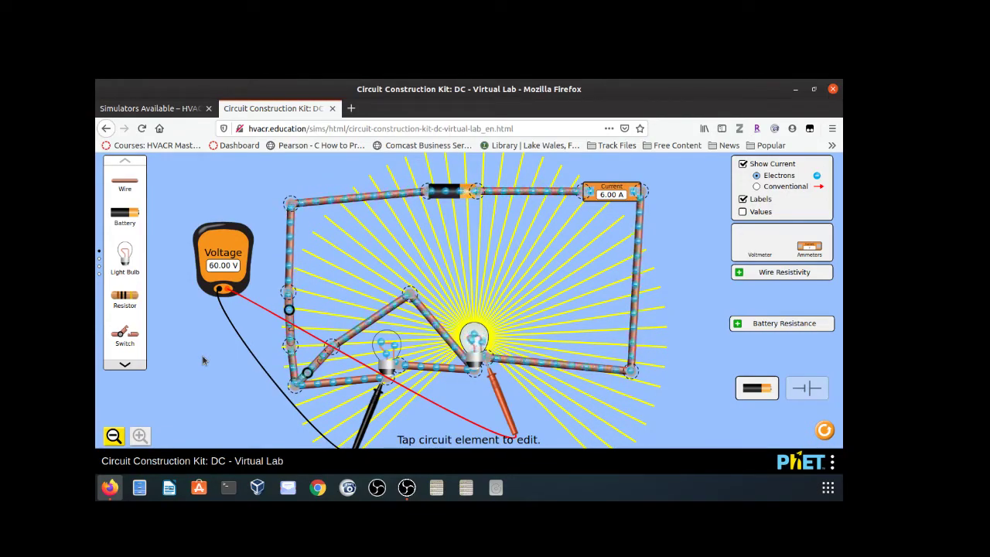
left_click(308, 358)
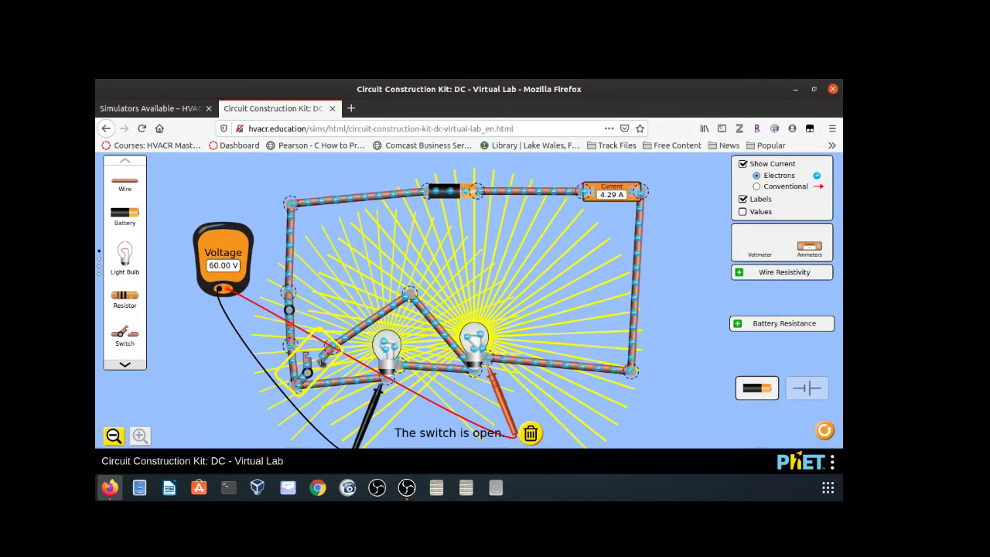
left_click(322, 362)
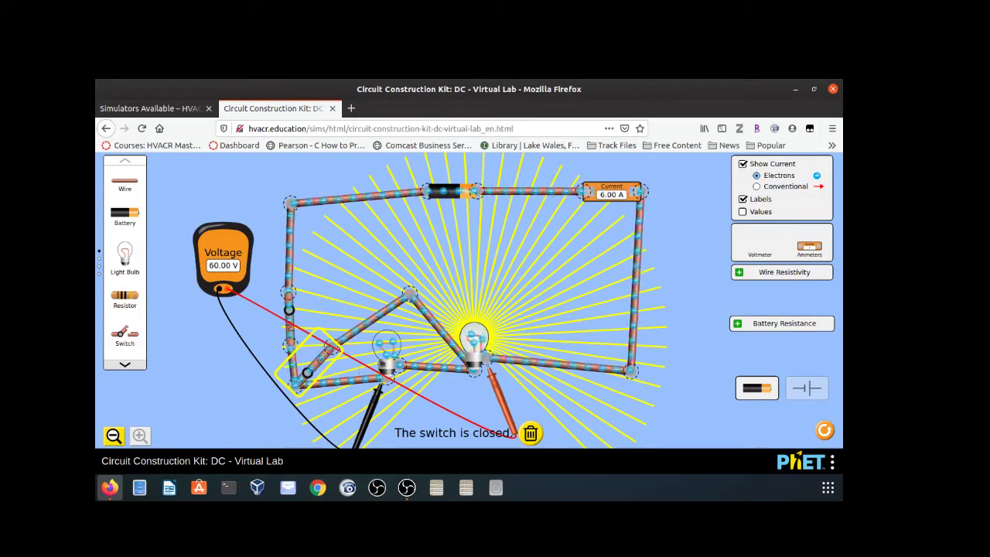
Open the bypass and main switches, and detach and delete the first bulb.
left_click_drag(339, 353, 297, 317)
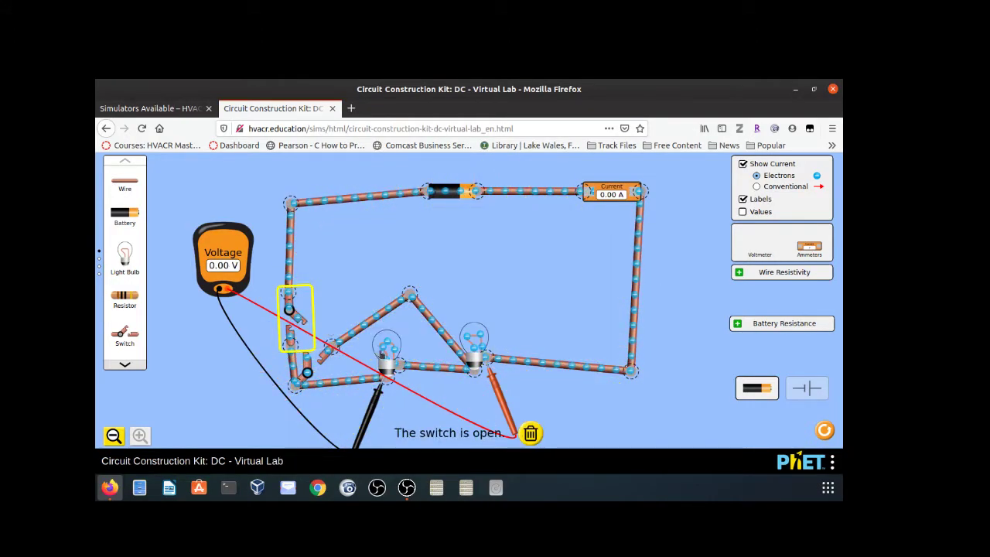
left_click(388, 381)
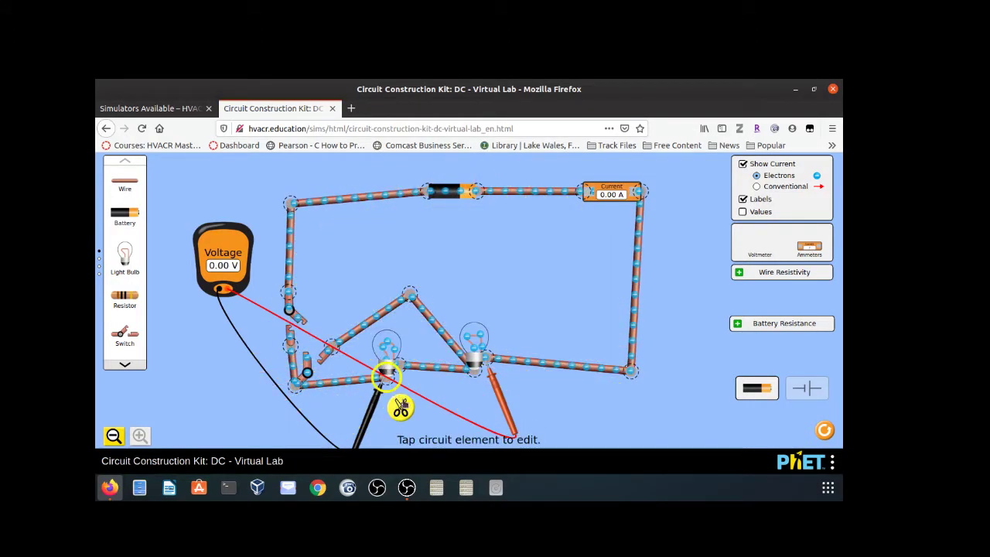
left_click(401, 408)
left_click(405, 347)
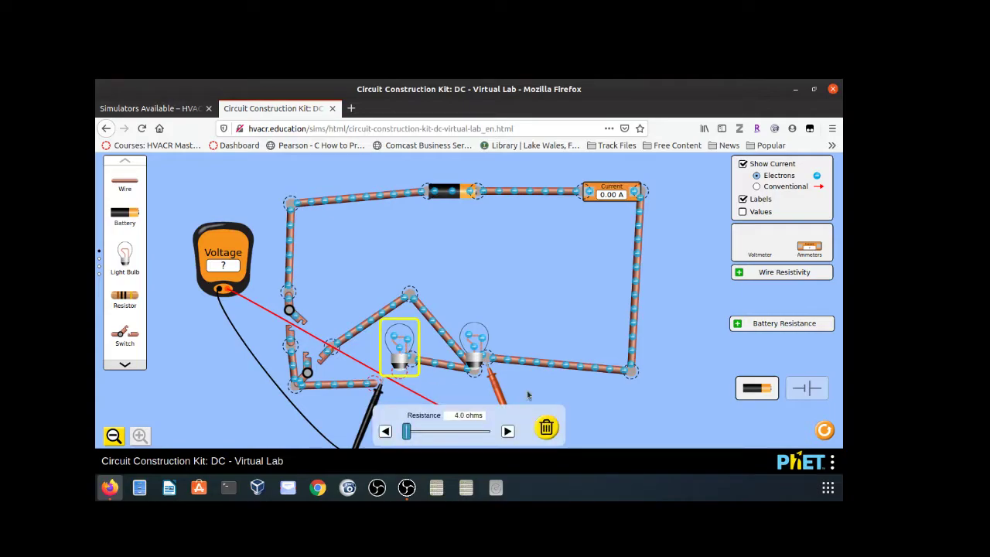
left_click(546, 428)
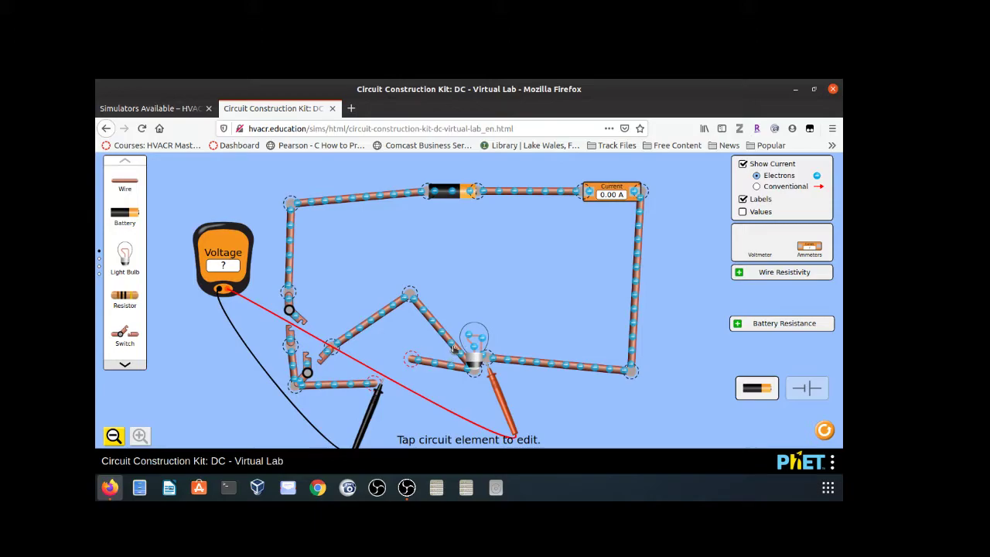
Delete the wire that joined the two bulbs, and detach and delete the second bulb.
left_click(463, 367)
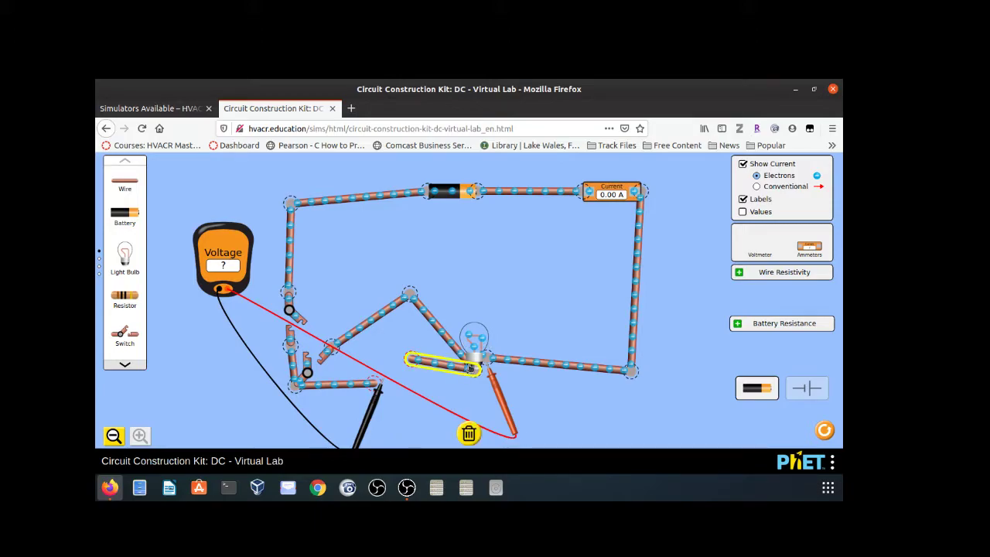
left_click(467, 431)
left_click(484, 359)
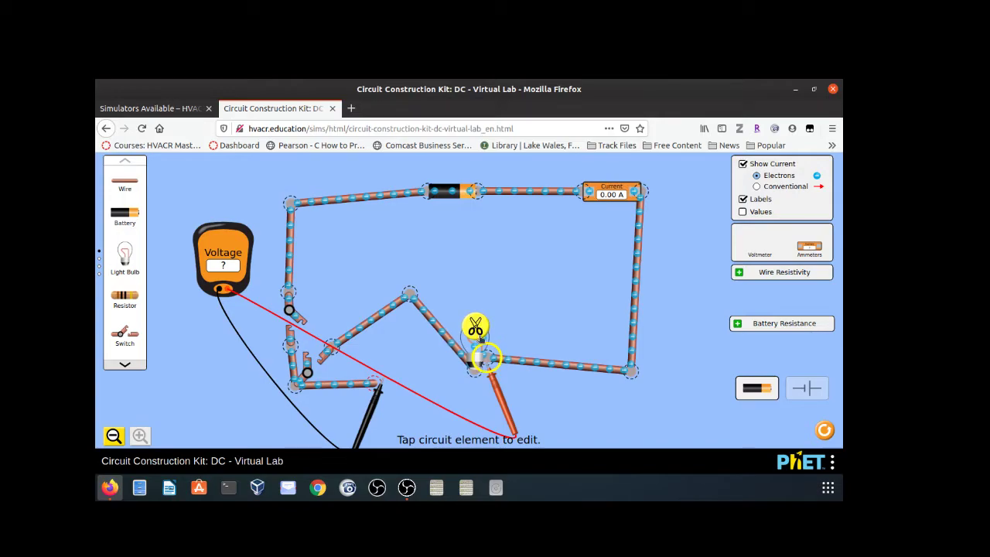
left_click(477, 331)
left_click(463, 356)
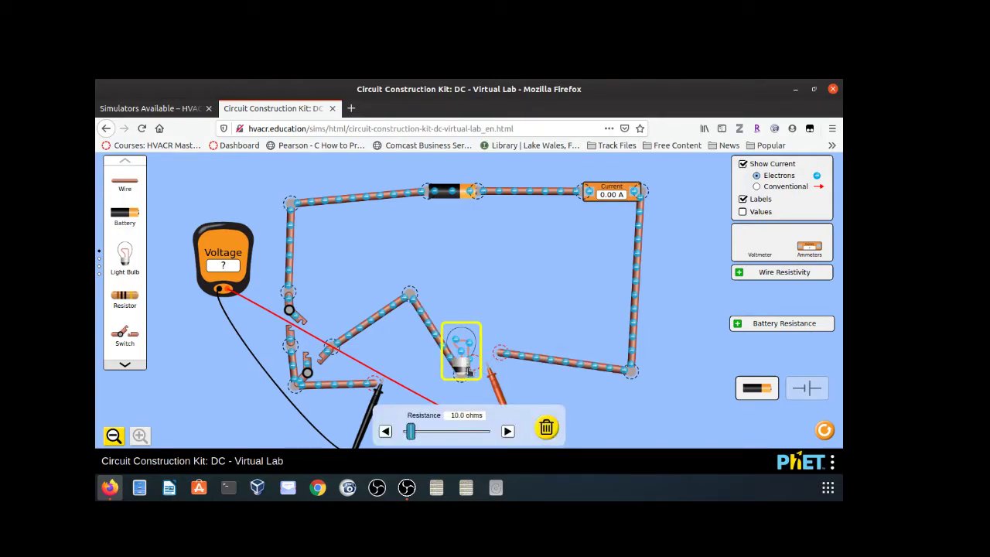
left_click(546, 428)
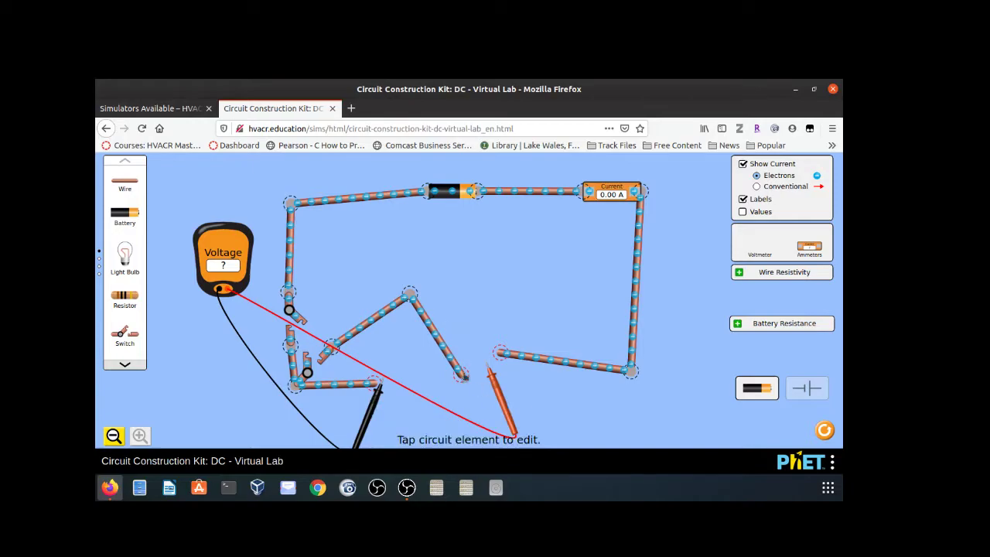
Delete the two wires of the bypass branch.
left_click(460, 372)
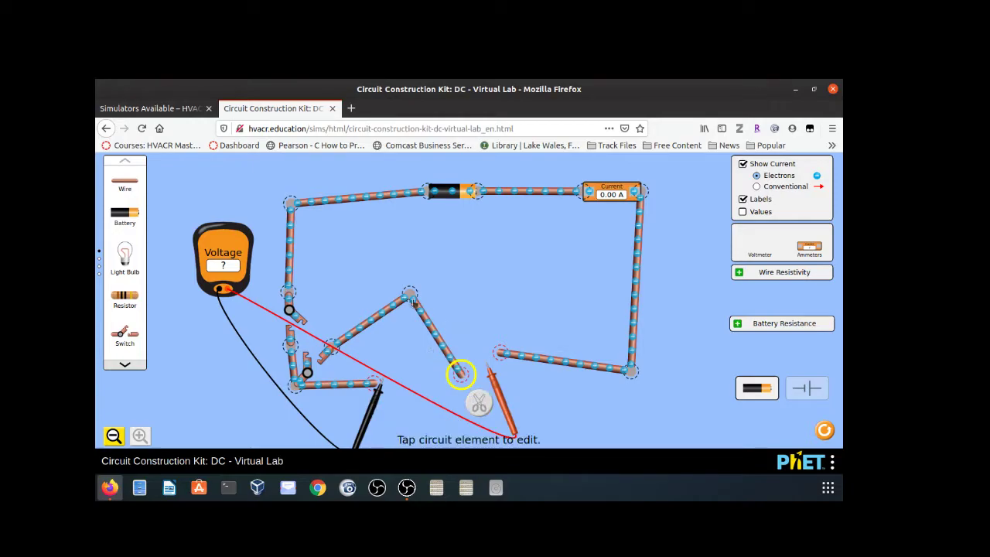
left_click(424, 324)
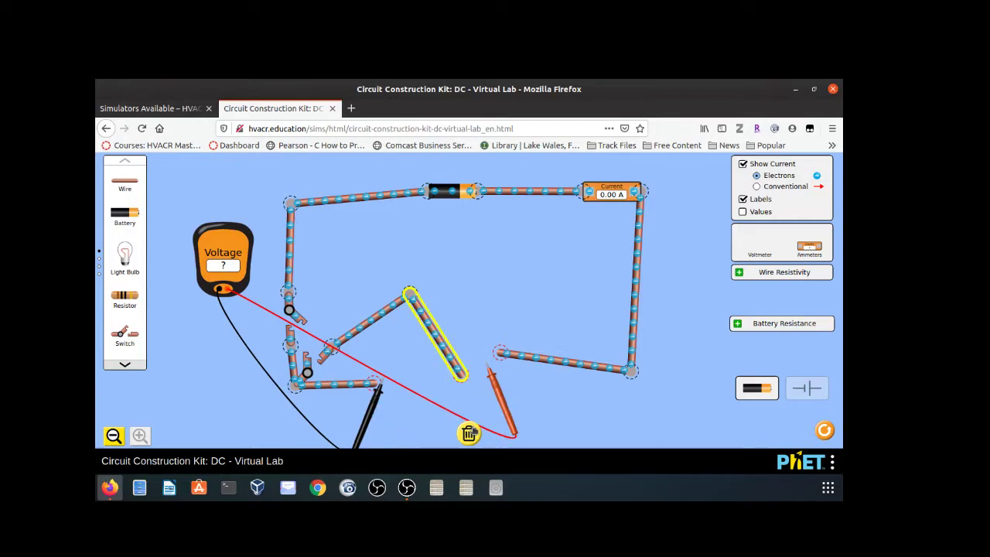
left_click(469, 432)
left_click(368, 327)
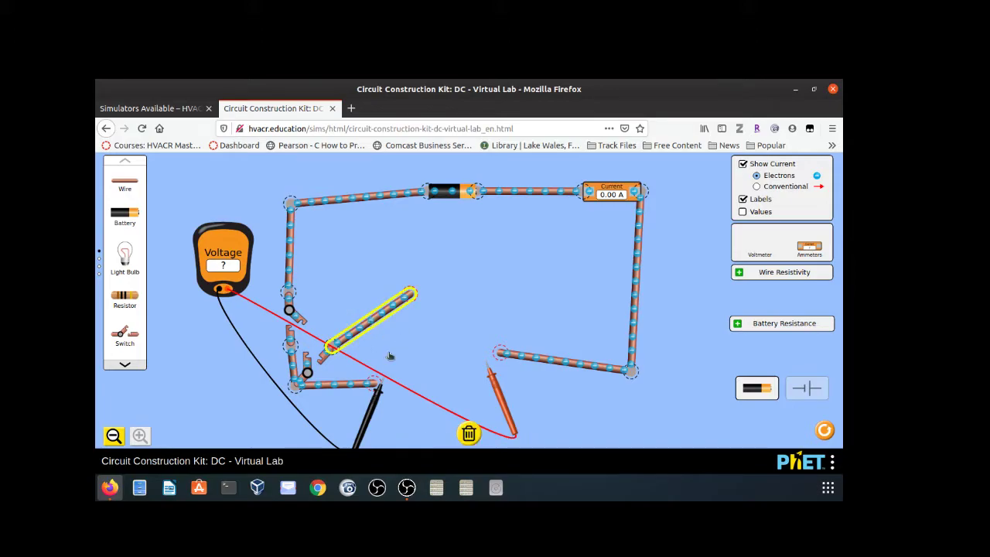
left_click(469, 432)
Join the two loose wire ends where the bulbs were, and delete the bypass switch.
left_click_drag(375, 385, 501, 354)
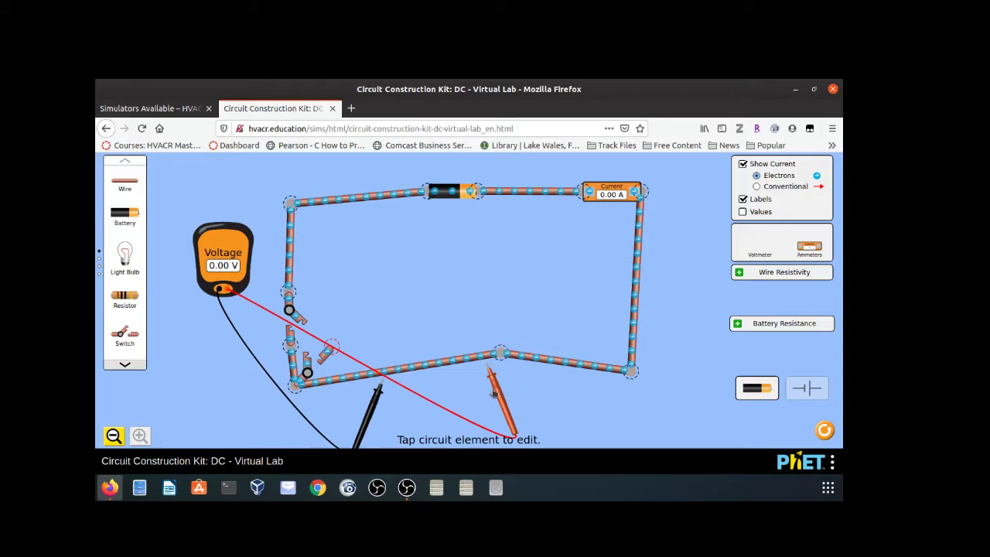
left_click_drag(495, 394, 242, 396)
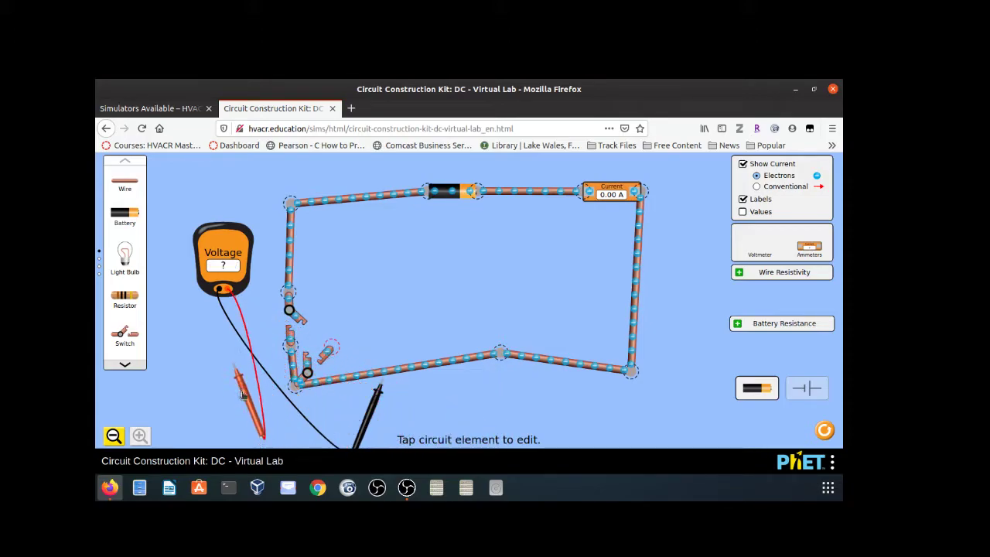
left_click(312, 369)
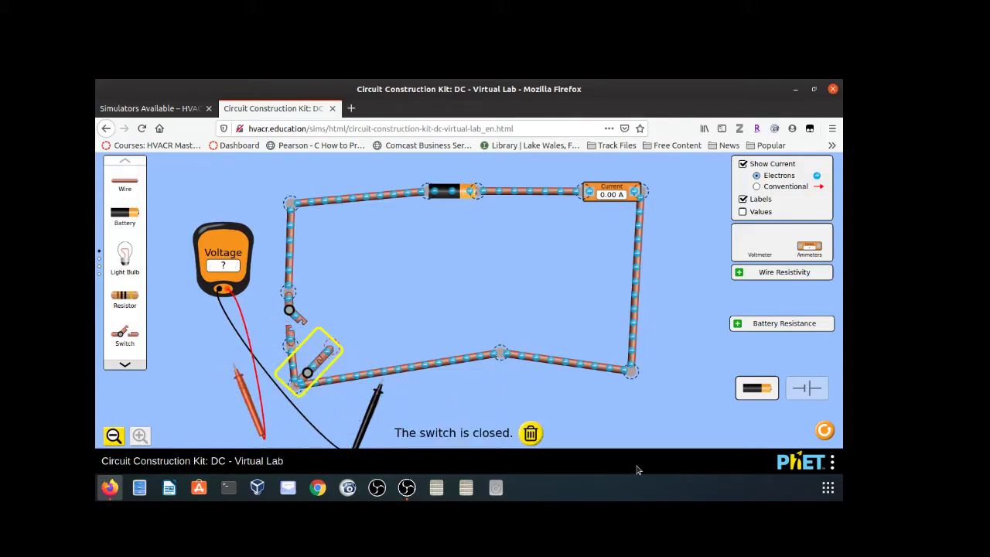
left_click(530, 433)
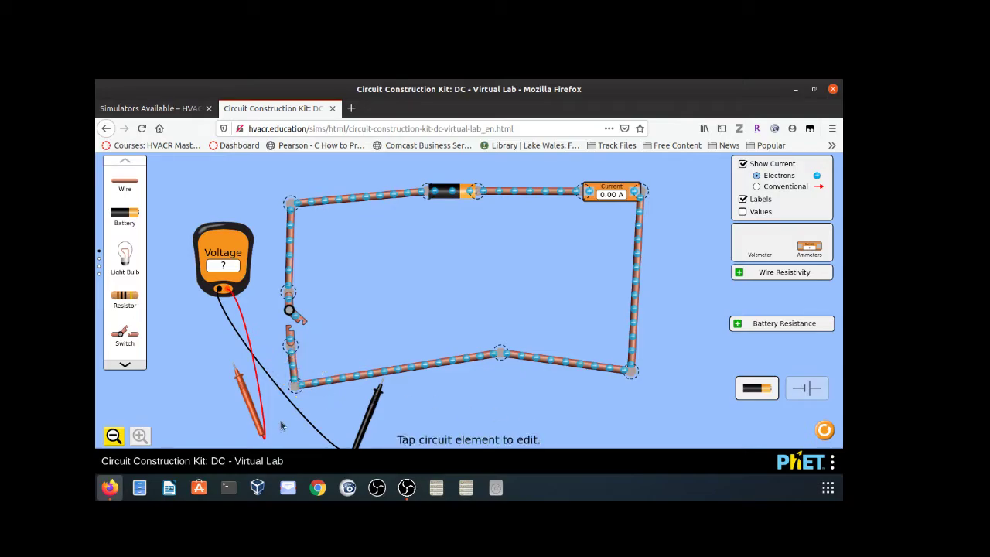
With the black probe on the joined wires, measure voltage to the main switch's upper end and to the battery's black end.
left_click_drag(381, 418, 486, 397)
left_click_drag(238, 398, 297, 323)
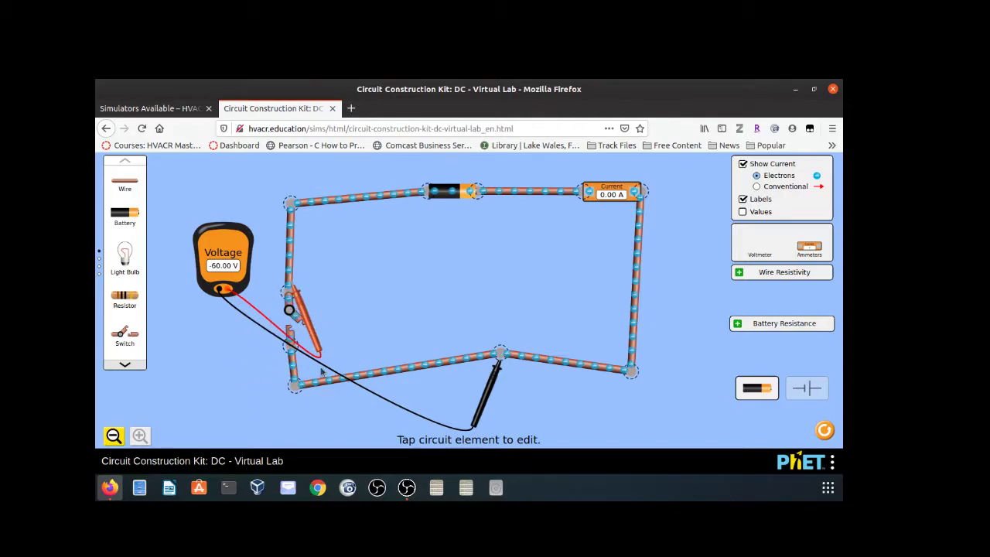
left_click_drag(320, 352, 448, 303)
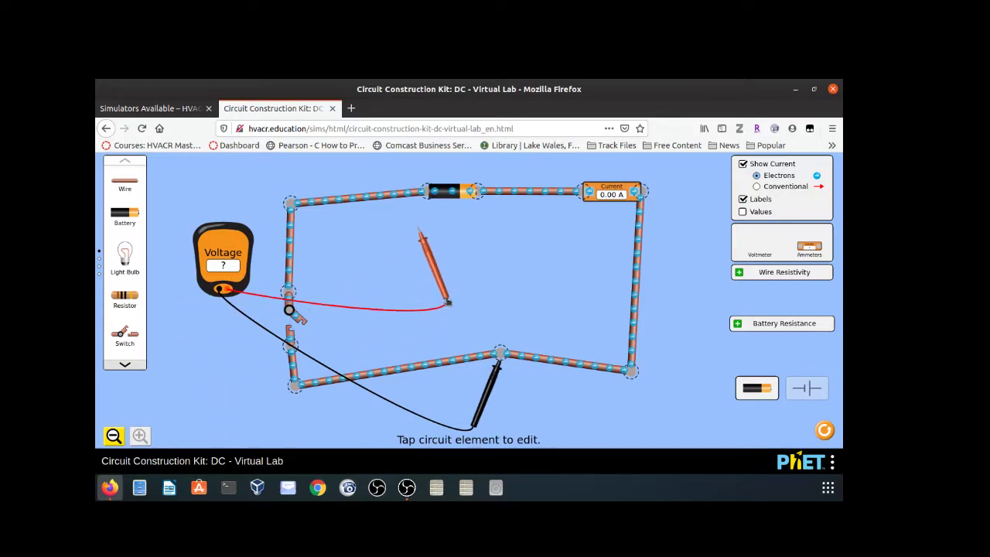
left_click_drag(437, 265, 439, 229)
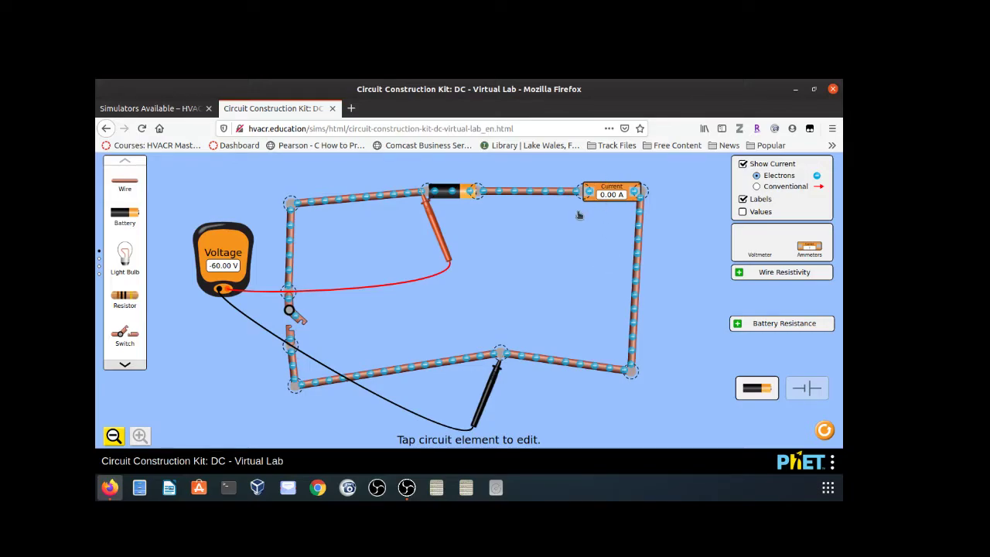
Close the main switch to short-circuit the battery, reseat the black probe on the wire junction, and open and reclose the switch.
left_click(304, 317)
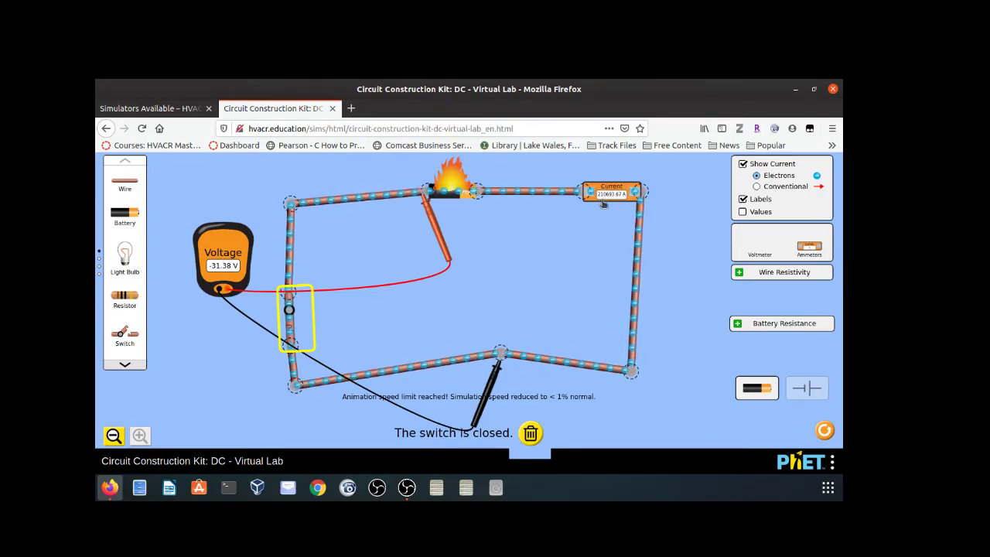
mouse_move(495, 383)
left_mouse_down()
mouse_move(488, 438)
mouse_move(494, 386)
left_mouse_up()
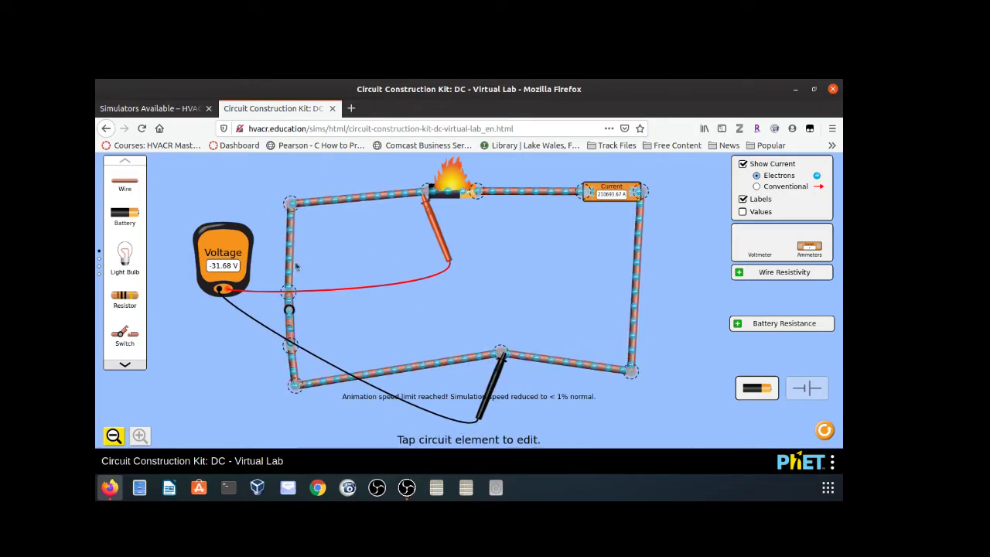
left_click(296, 323)
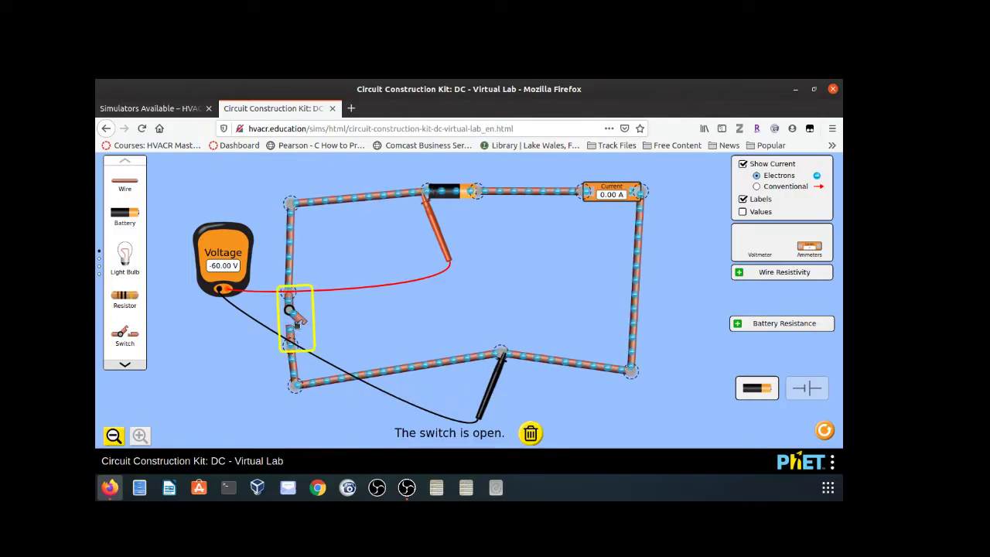
left_click(296, 325)
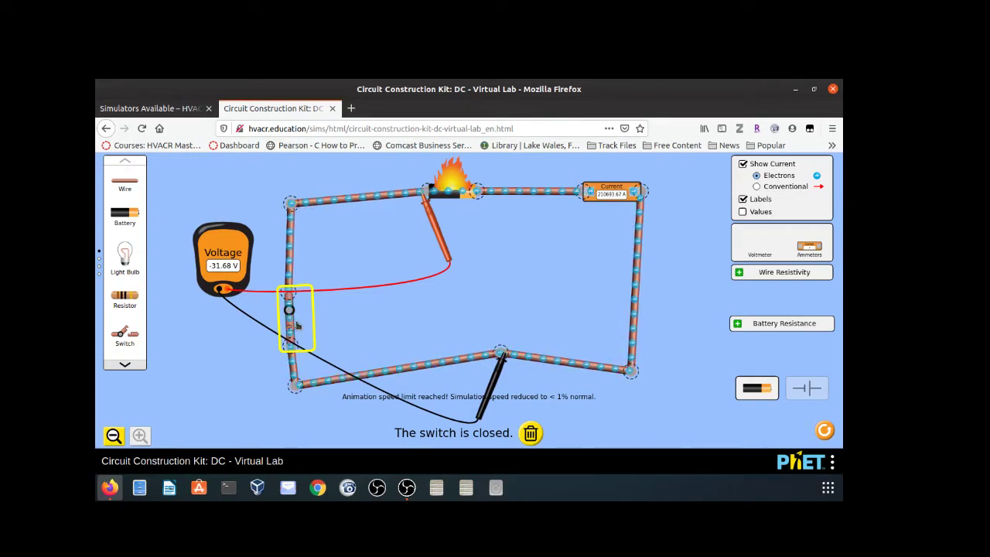
Open the main switch, split the junction between the two lower wires, and insert a resistor between their ends.
left_click(296, 325)
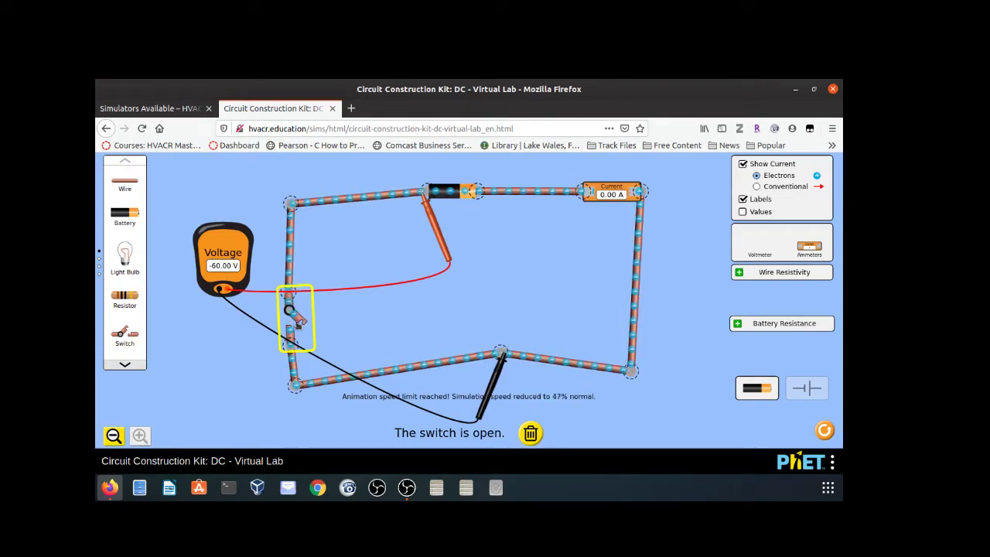
left_click(499, 353)
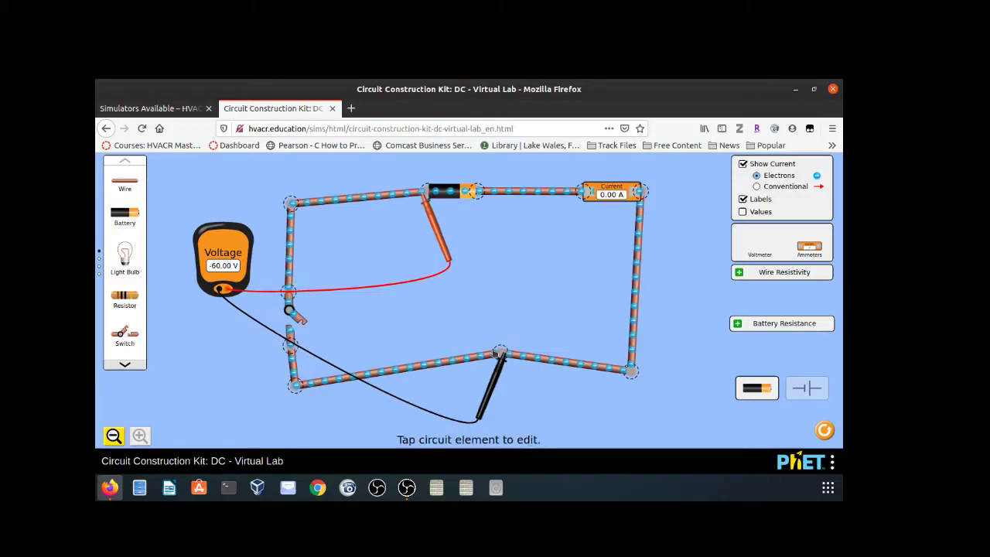
left_click(499, 317)
left_click_drag(492, 360, 431, 369)
left_click_drag(114, 296, 510, 408)
left_click_drag(512, 354, 489, 363)
left_click(463, 365)
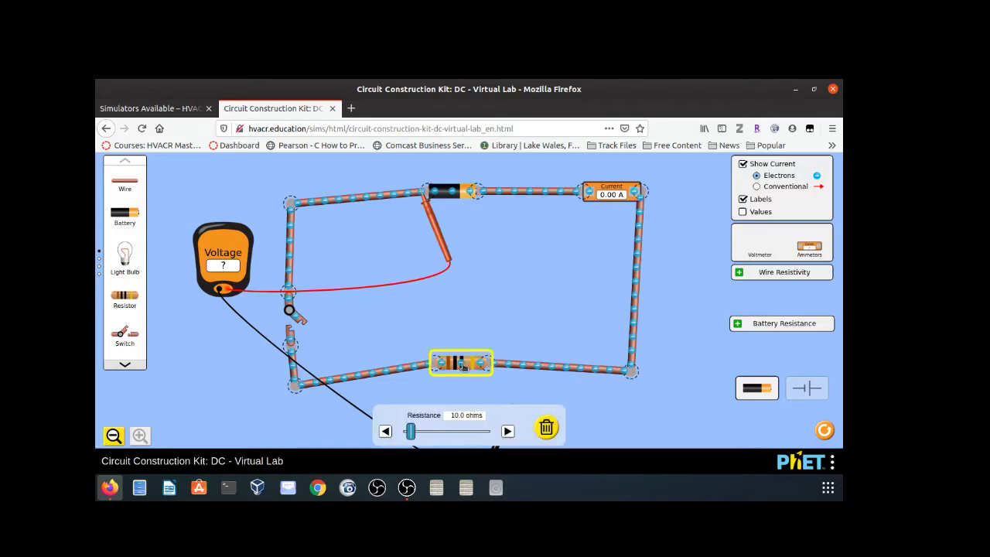
left_click(596, 409)
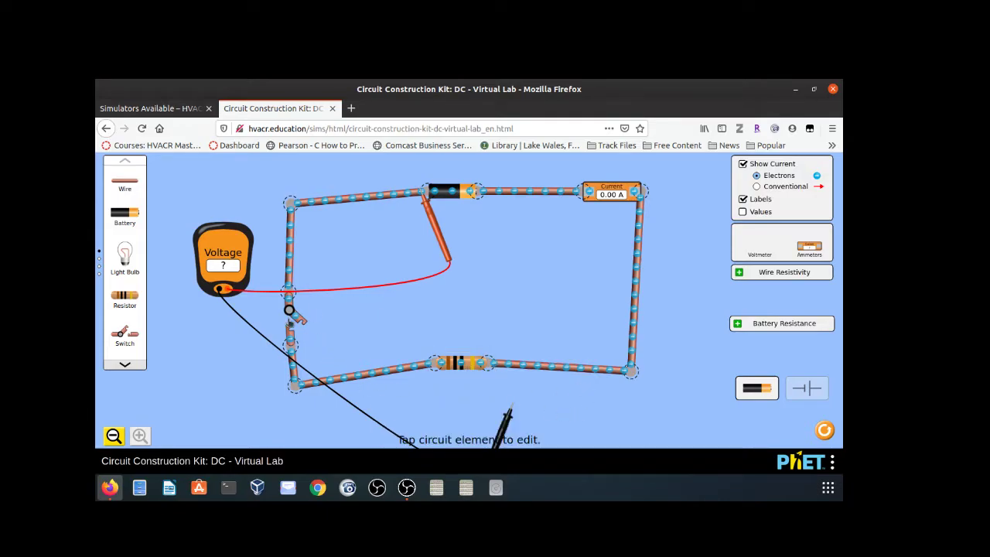
Close the main switch and place the black probe on the resistor's right end to measure the voltage.
left_click(291, 319)
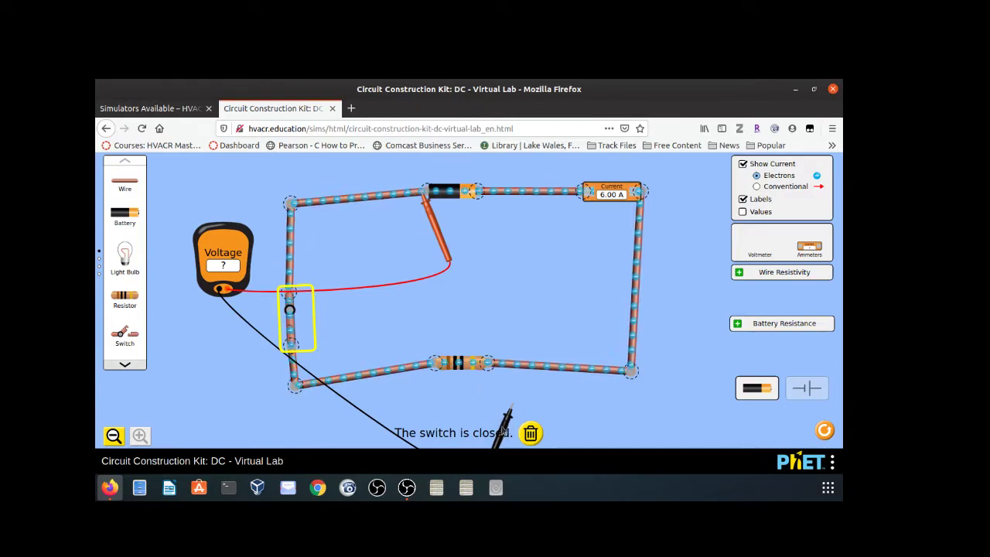
left_click_drag(506, 417, 481, 375)
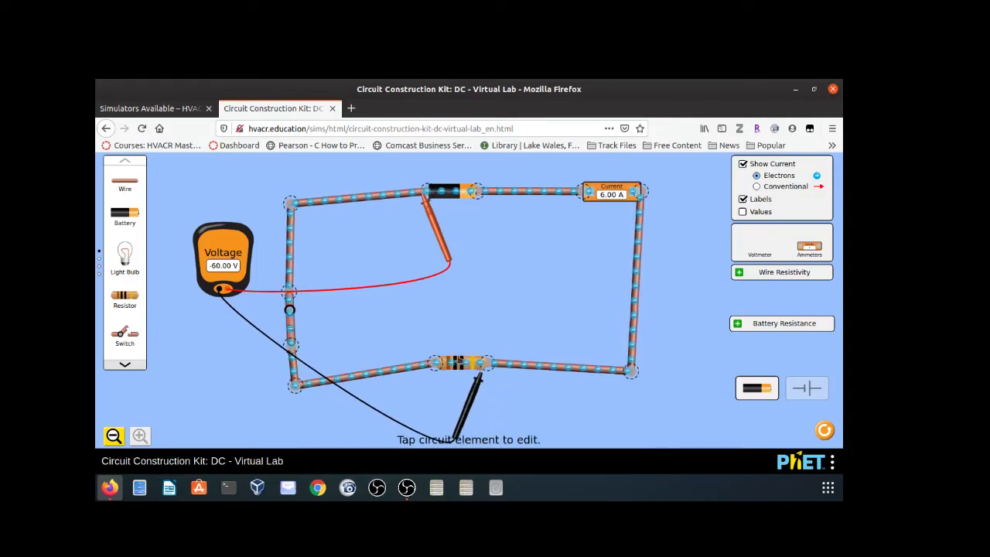
Lower the resistor's resistance in 1-ohm increments to 4.0 ohms, pausing at 8.0 and 6.0 ohms to compare the current.
left_click(459, 361)
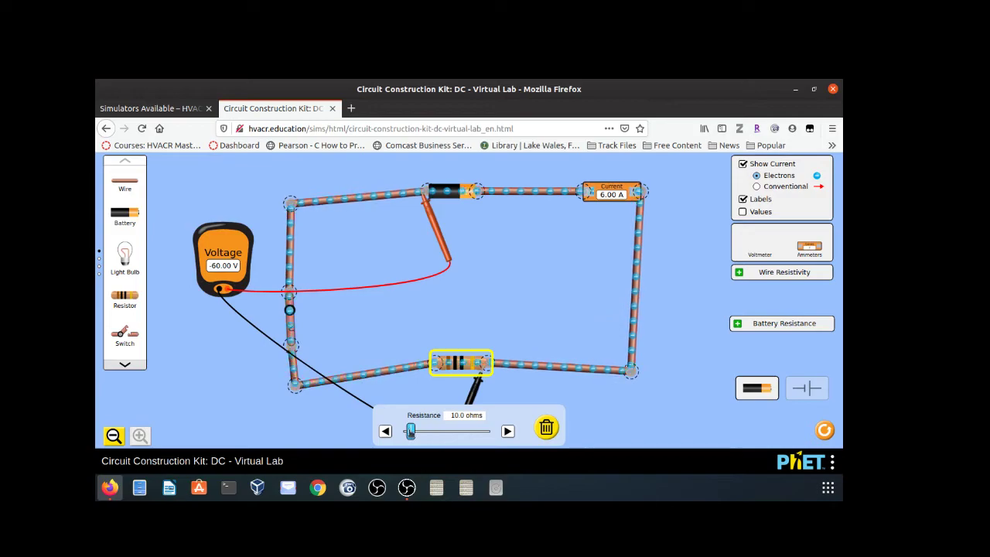
left_click(386, 431)
left_click(385, 431)
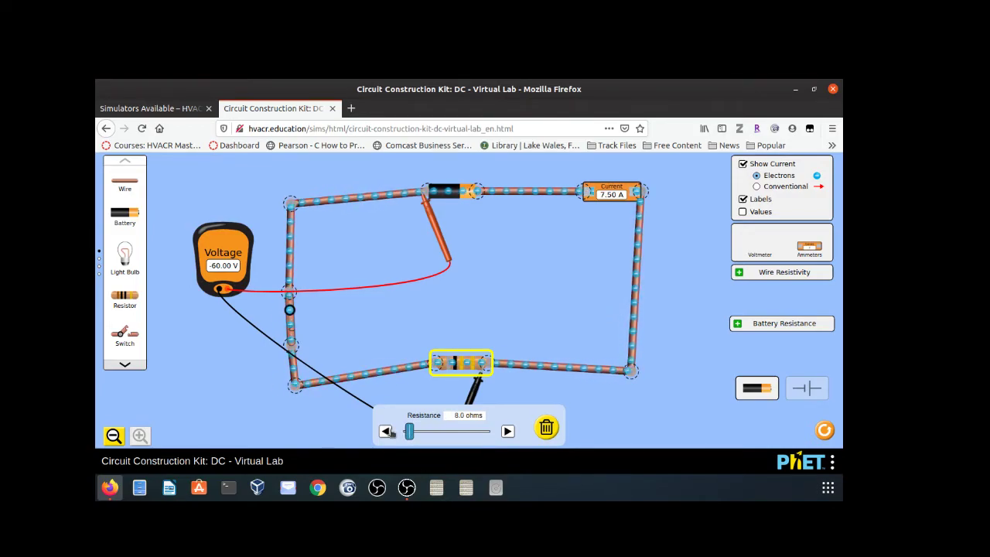
left_click(385, 431)
left_click(385, 431)
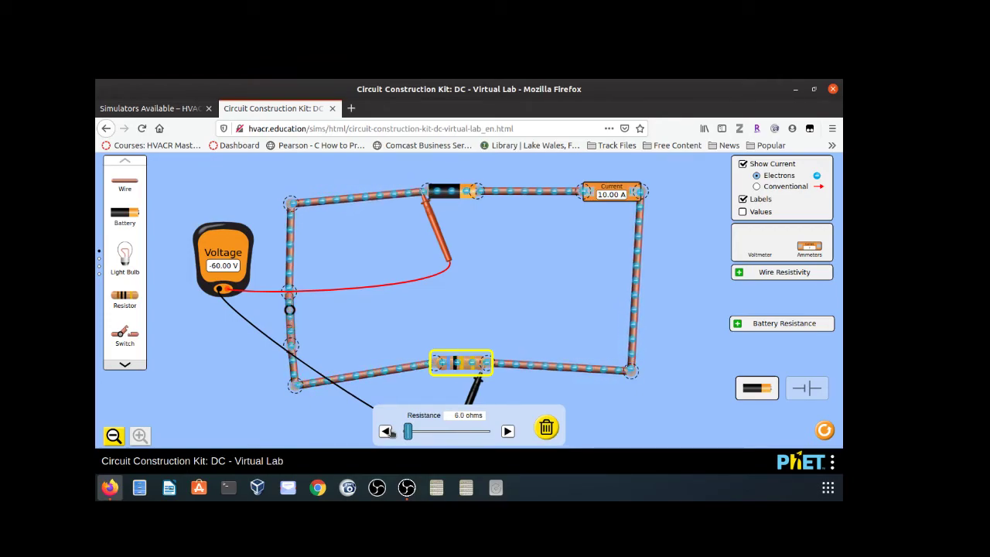
left_click(385, 431)
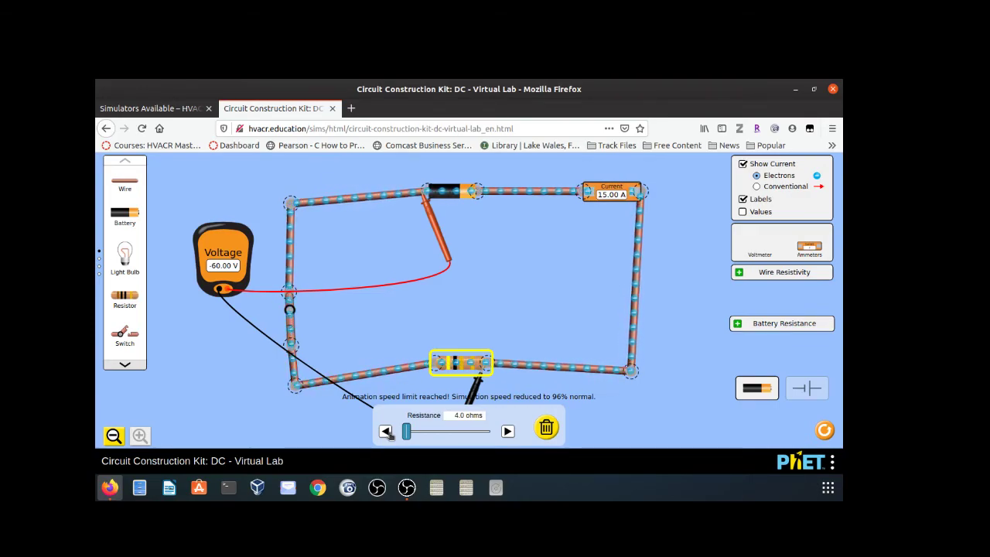
left_click(473, 389)
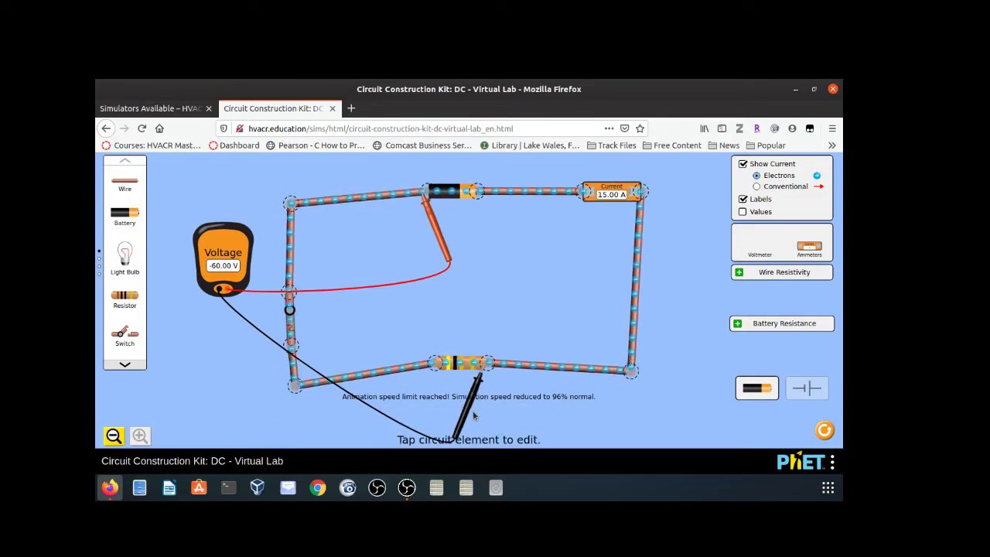
Measure the voltage between the battery's black end and the main switch's lower end, opening and reclosing the switch.
left_click_drag(474, 416, 277, 395)
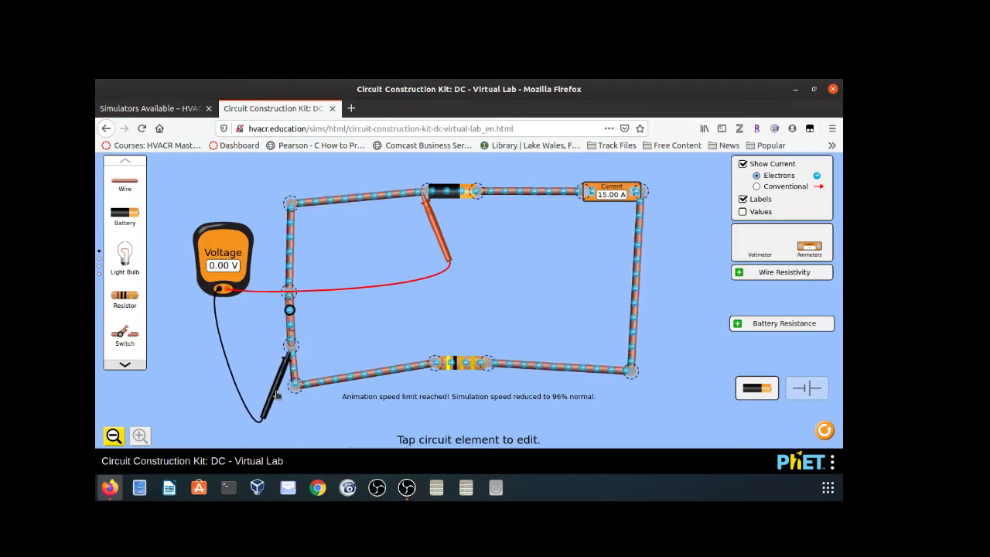
left_click(290, 326)
left_click(293, 312)
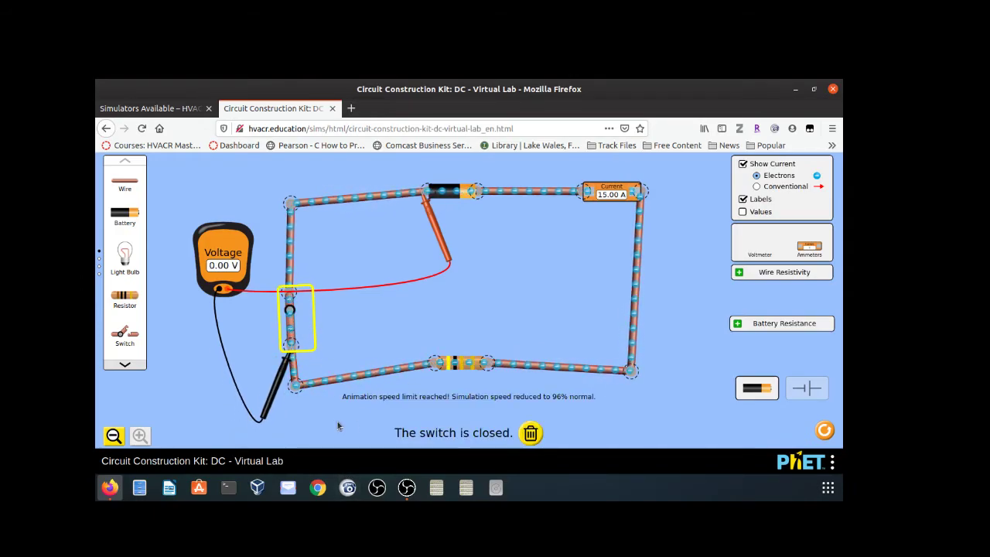